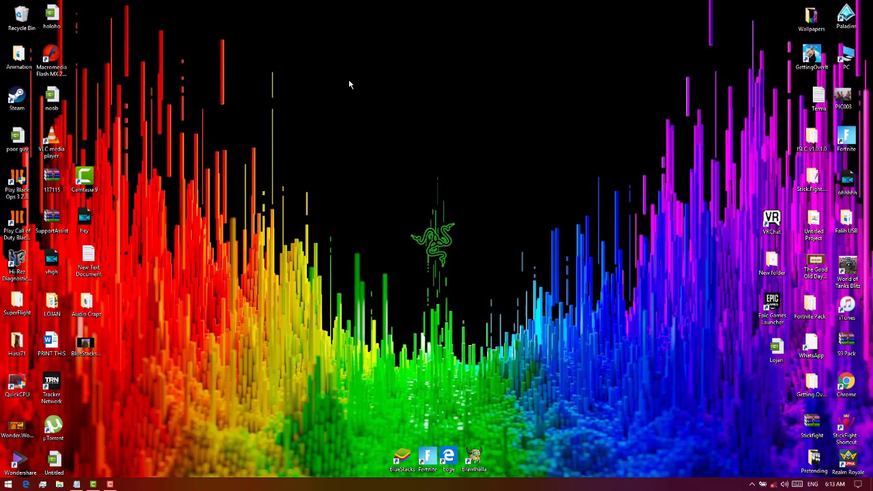
- Open the Windows Bluetooth & other devices settings to check the Bluetooth switch, and return to the Notepad notes
click(9, 484)
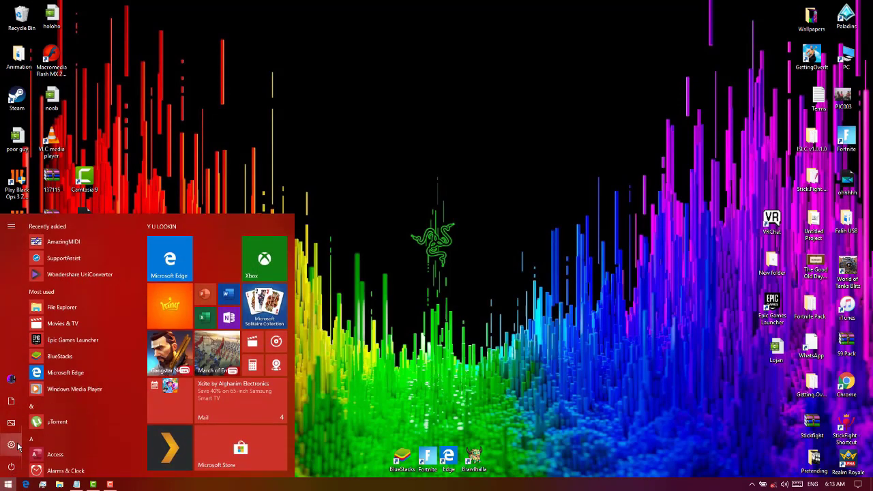
text(blu)
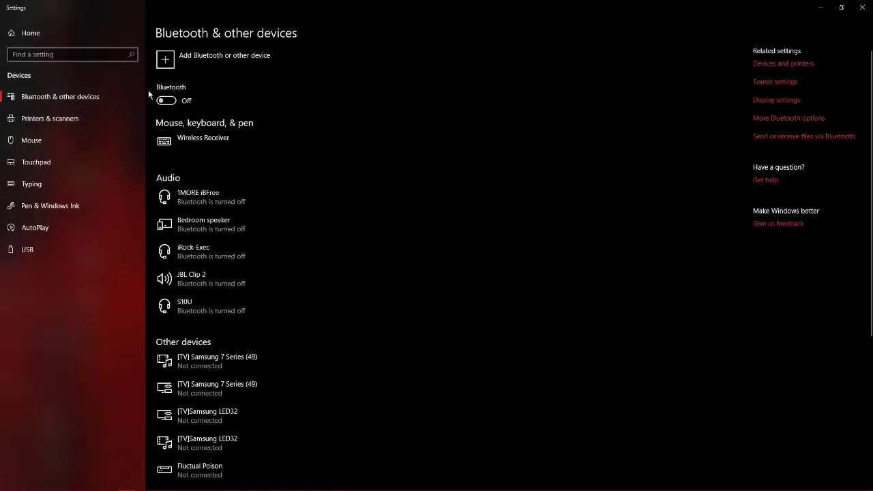
key(alt+Tab)
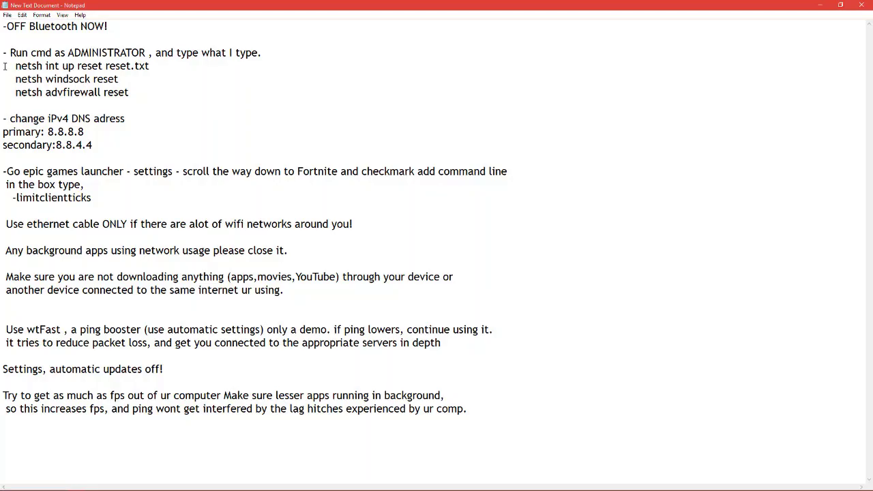
- Highlight the instruction to run cmd as ADMINISTRATOR in the notes
click(9, 19)
click(8, 31)
drag(3, 52, 167, 97)
click(67, 52)
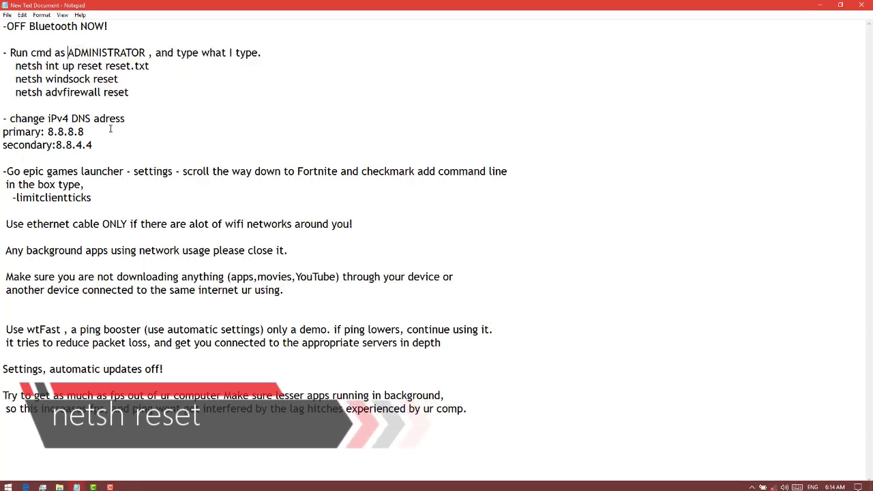
drag(10, 52, 145, 52)
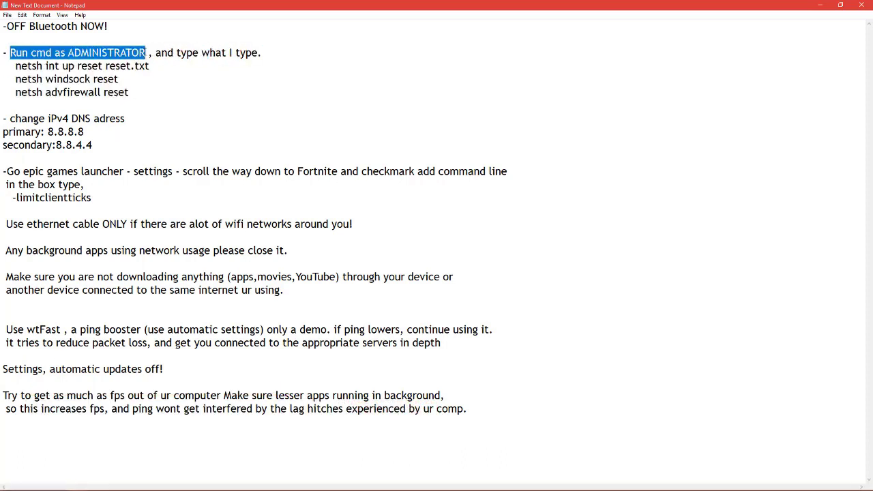
double_click(109, 53)
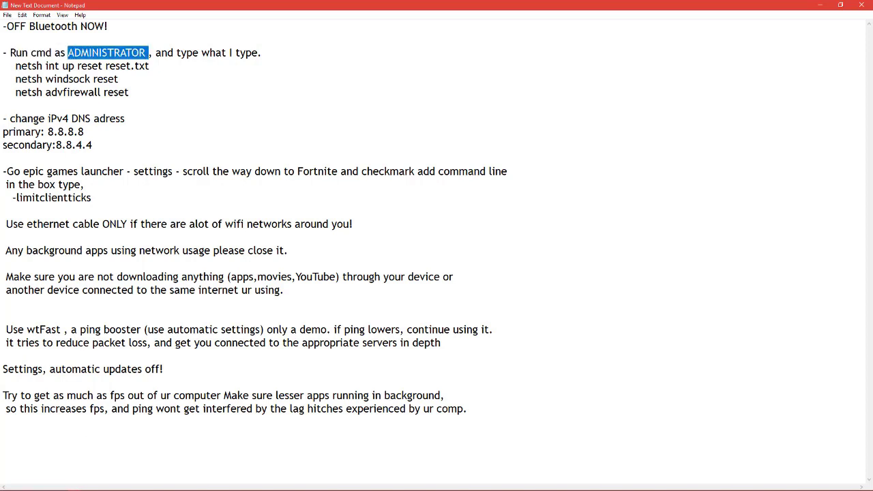
- Launch Command Prompt as administrator and place its window below the netsh commands listed in the notes
click(8, 483)
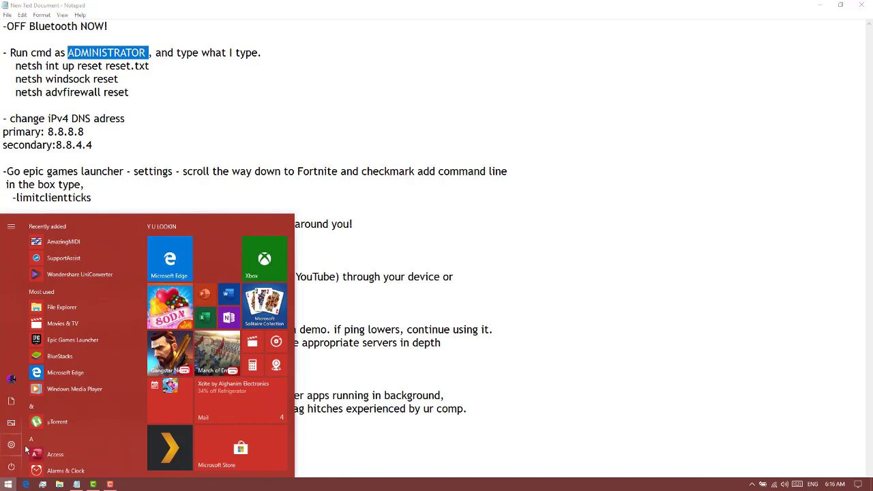
text(cmd)
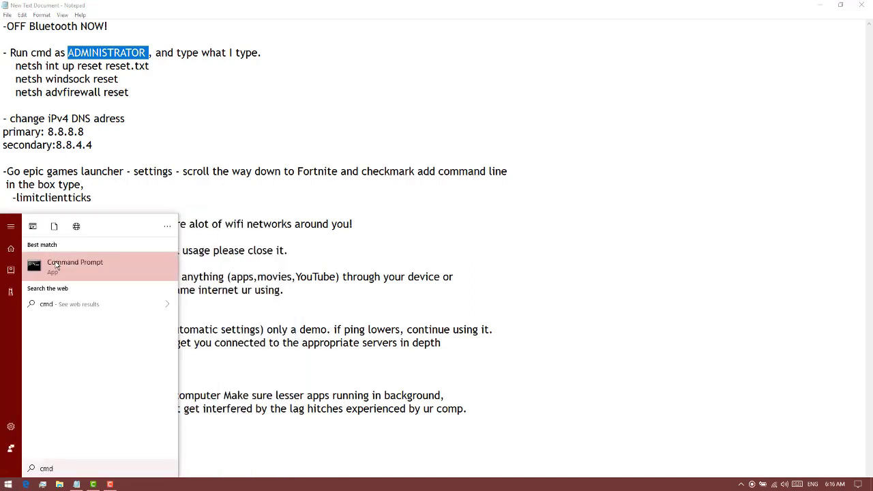
right_click(58, 265)
click(71, 270)
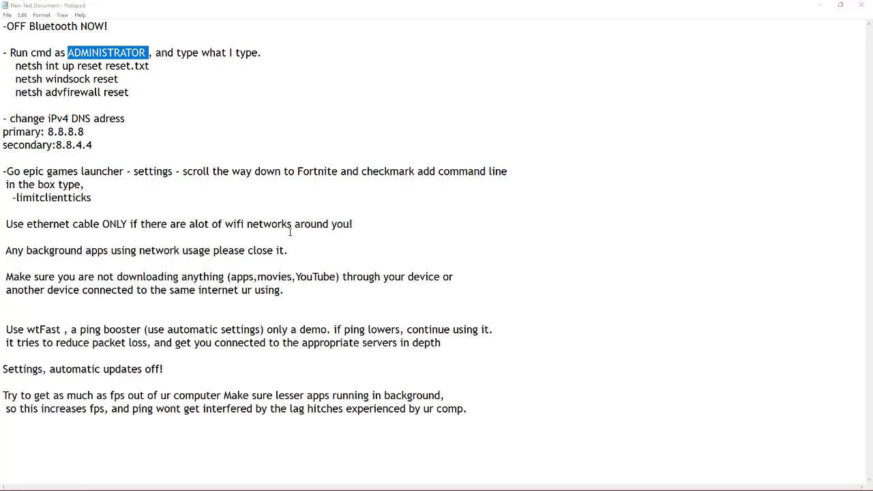
drag(4, 93, 232, 85)
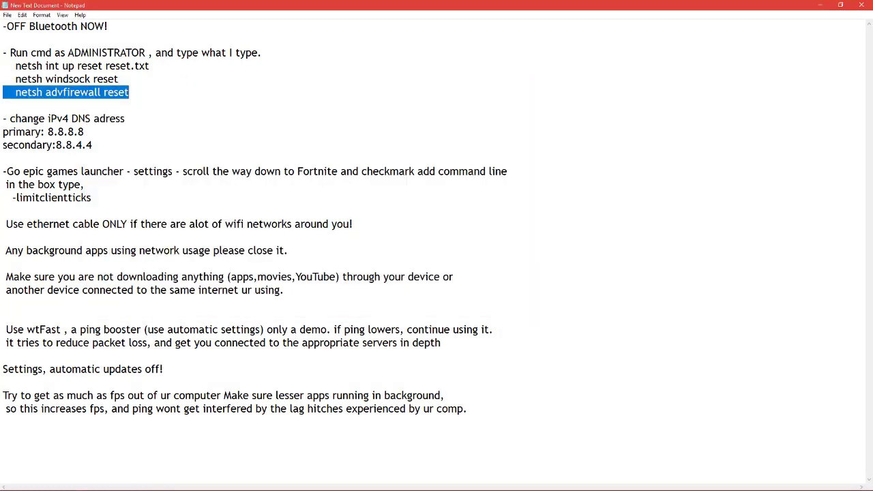
click(126, 484)
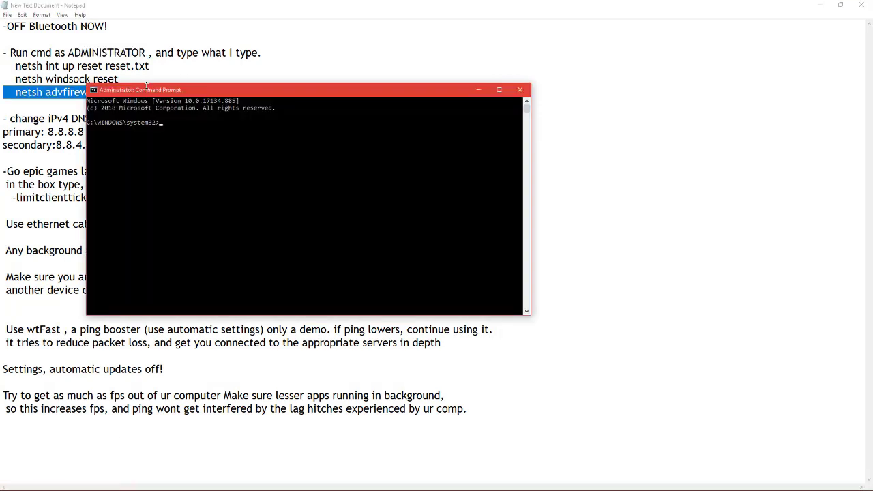
drag(146, 86, 126, 137)
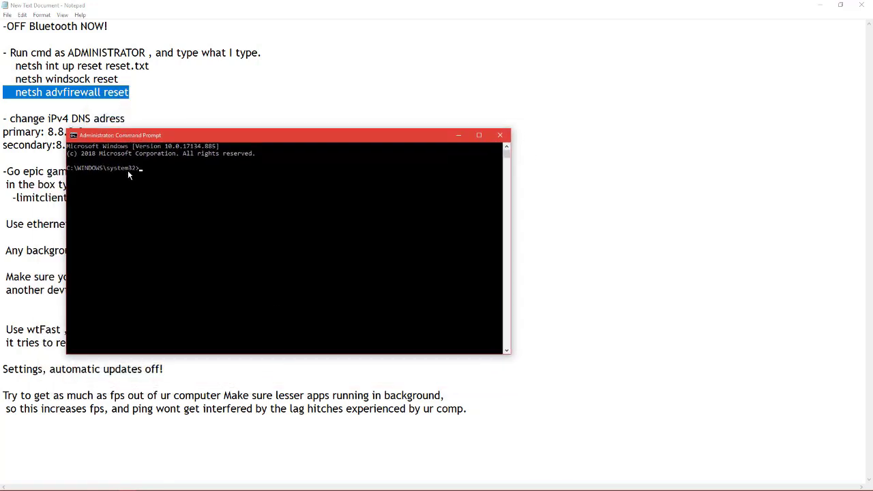
- Begin the command "netsh int ip" at the administrator prompt without running it
text(netsh int i)
key(BackSpace)
text(p)
- Correct "up" to "ip" in the first netsh command of the Notepad notes
click(68, 65)
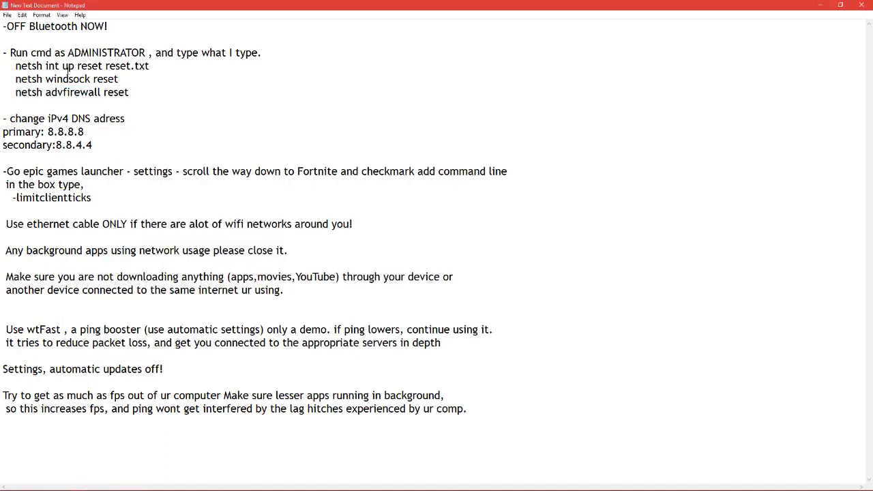
key(BackSpace)
text(i)
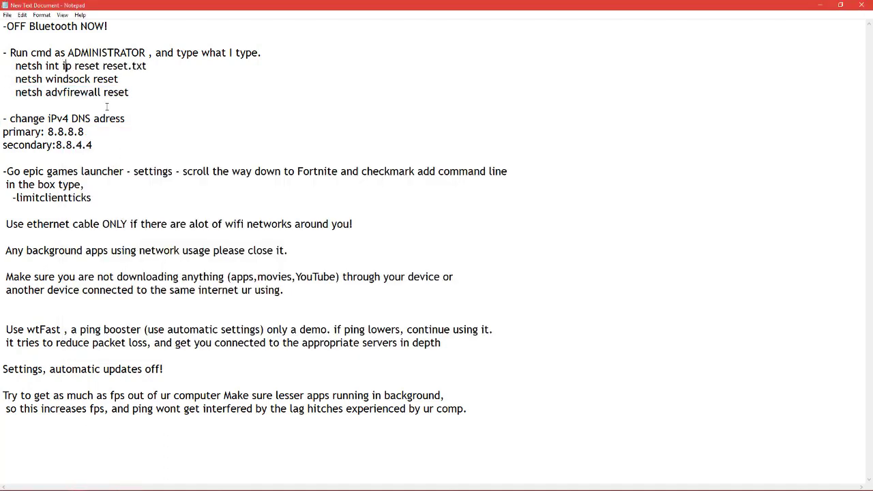
- Return to Command Prompt, complete the command as "netsh int ip reset reset.txt" and run it
click(128, 485)
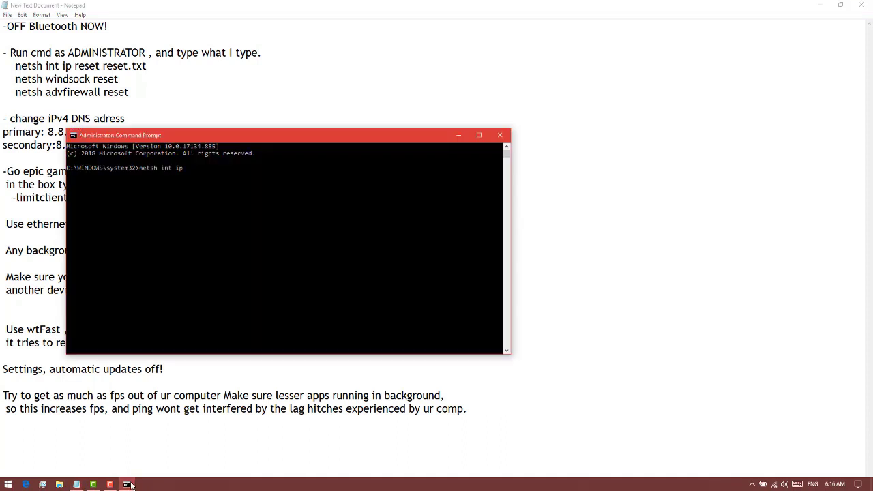
text(re)
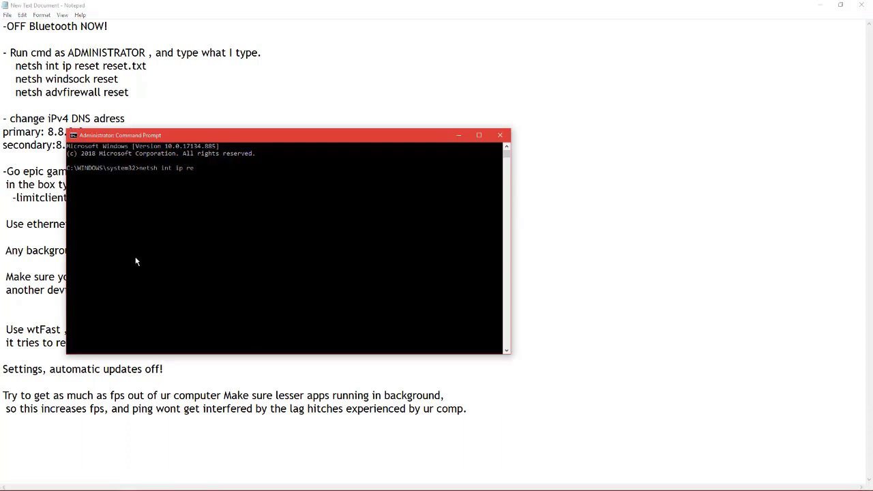
text(set reset.txt)
key(Return)
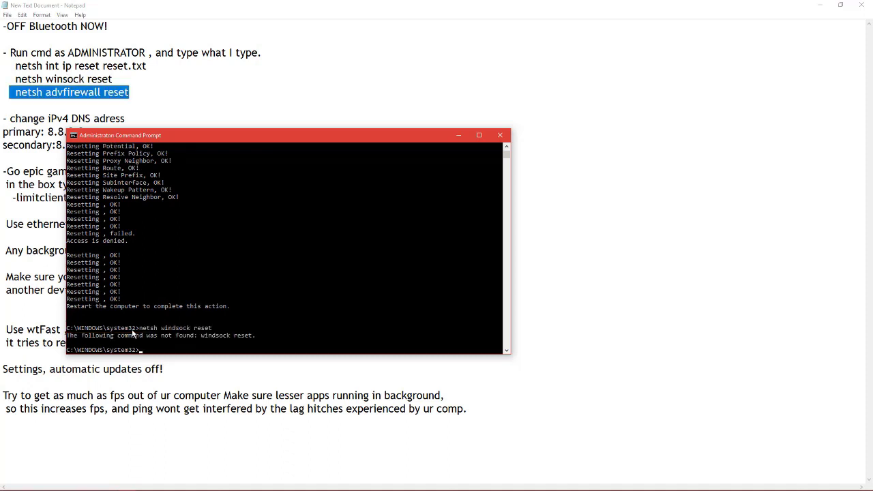
- Run "netsh winsock reset" and "netsh advfirewall reset" at the administrator prompt
text(netsh winsock reset)
key(Return)
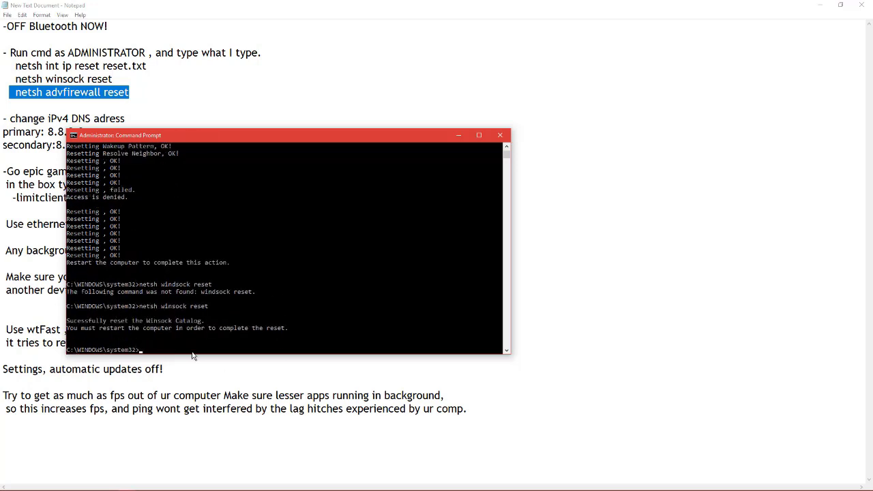
text(netsh advfirewall reset)
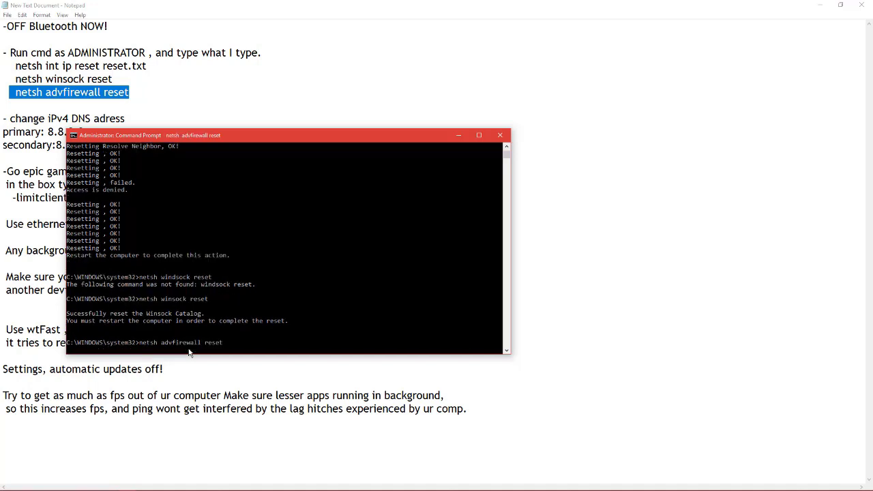
key(Return)
- Review the output of the netsh reset commands and close Command Prompt
drag(87, 135, 210, 156)
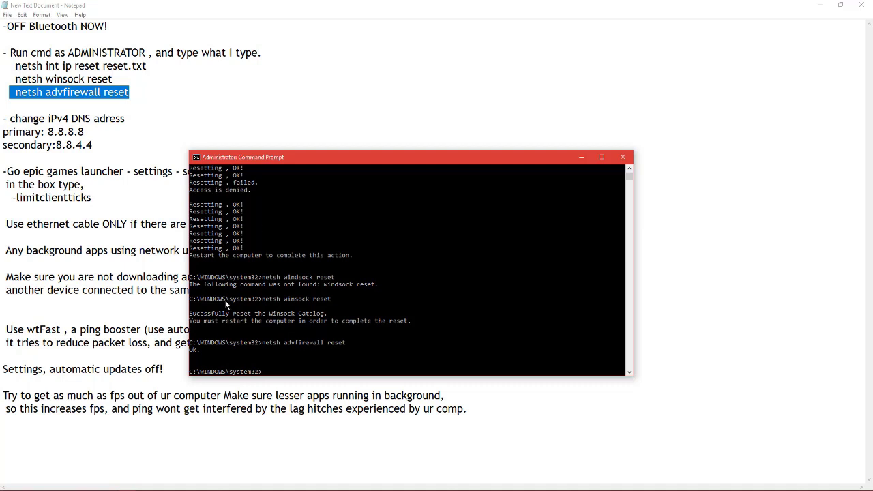
scroll(279, 325, up, 8)
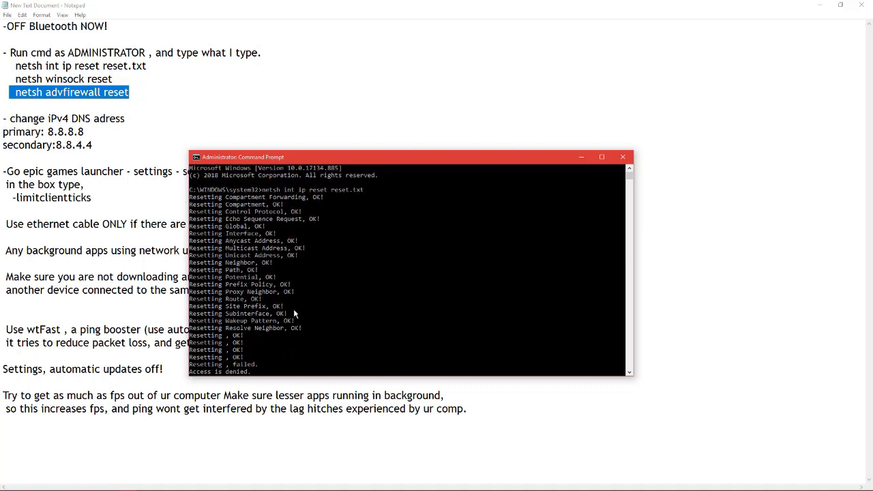
scroll(300, 228, down, 6)
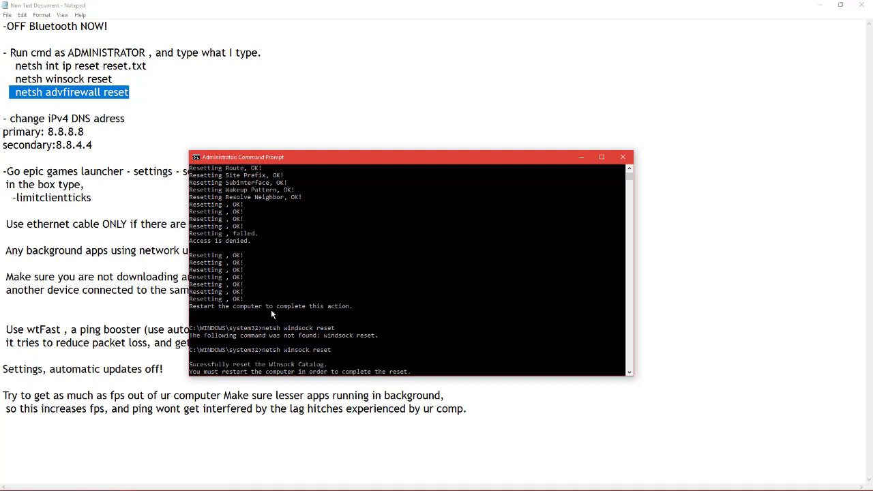
key(Return)
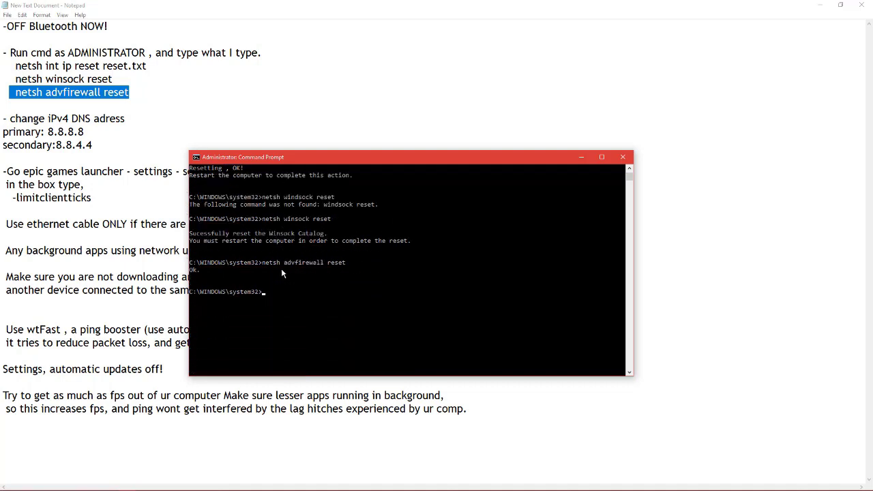
click(623, 159)
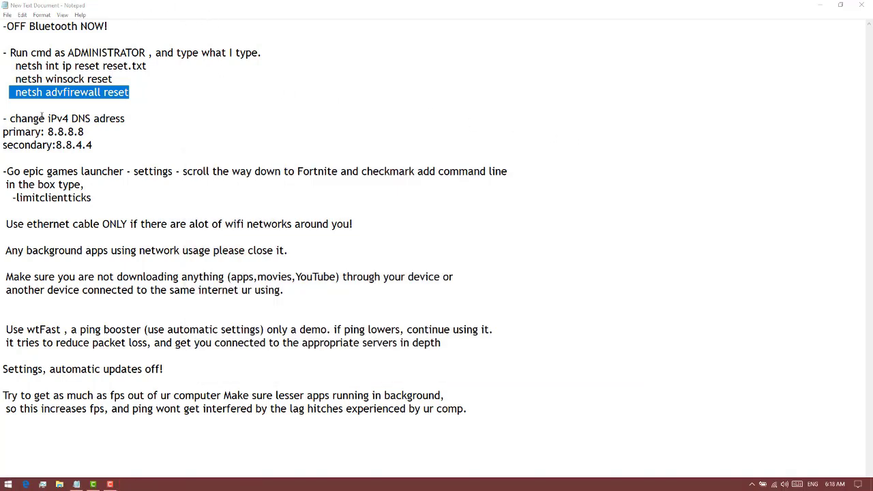
- Highlight the IPv4 DNS change instruction with primary 8.8.8.8 and secondary 8.8.4.4 in the notes
drag(10, 118, 126, 119)
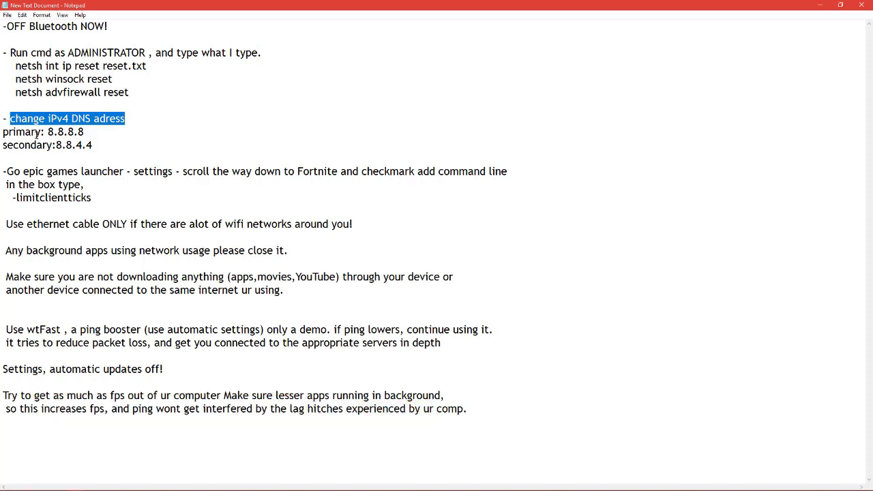
drag(47, 132, 102, 157)
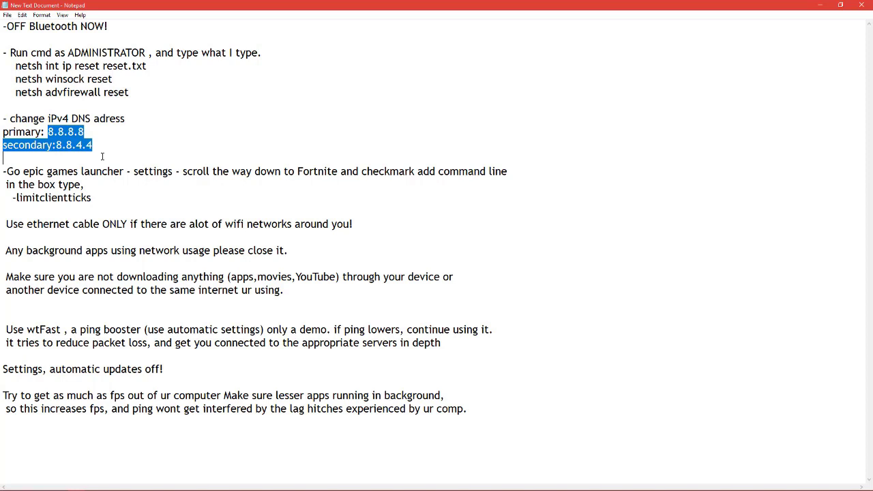
click(85, 133)
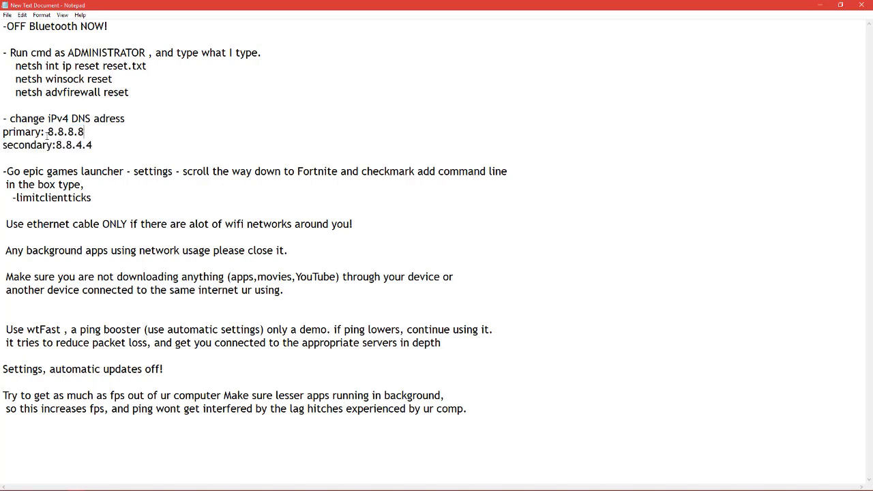
drag(45, 133, 101, 158)
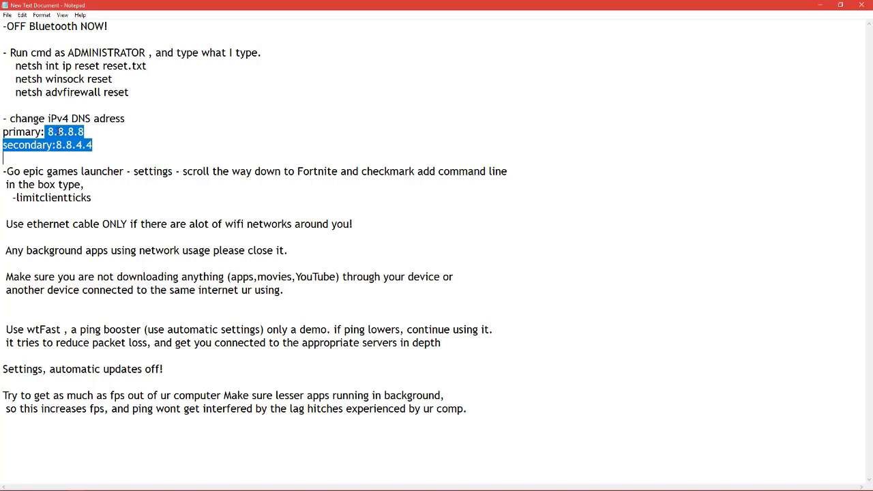
click(3, 132)
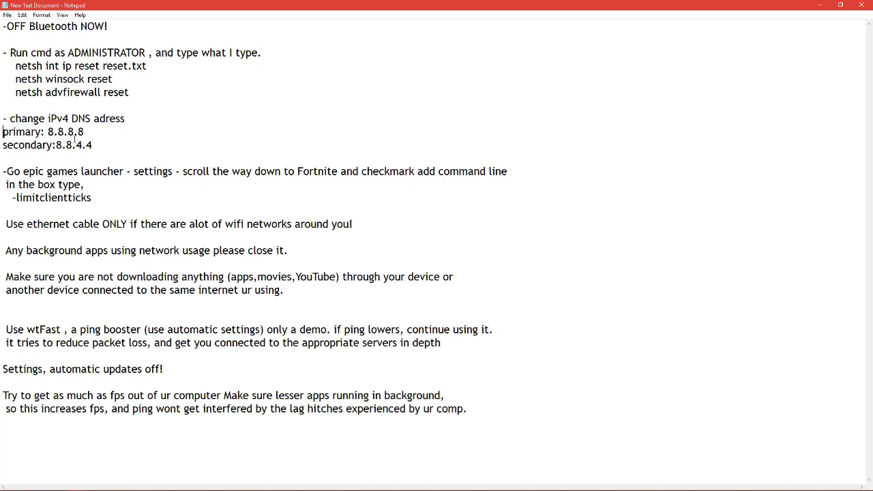
drag(45, 132, 113, 156)
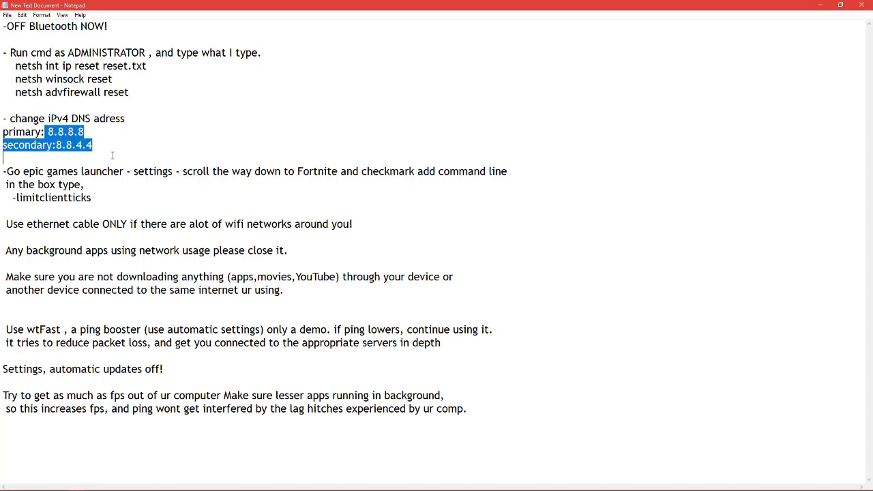
click(113, 135)
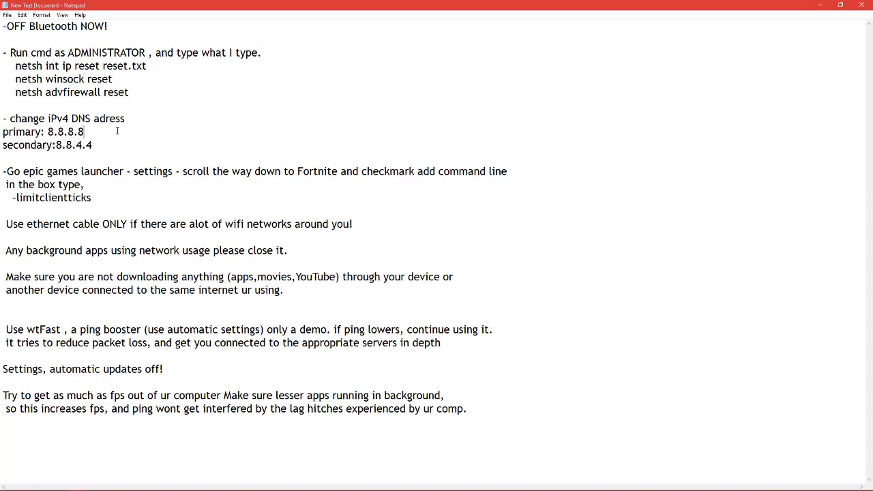
drag(84, 131, 3, 132)
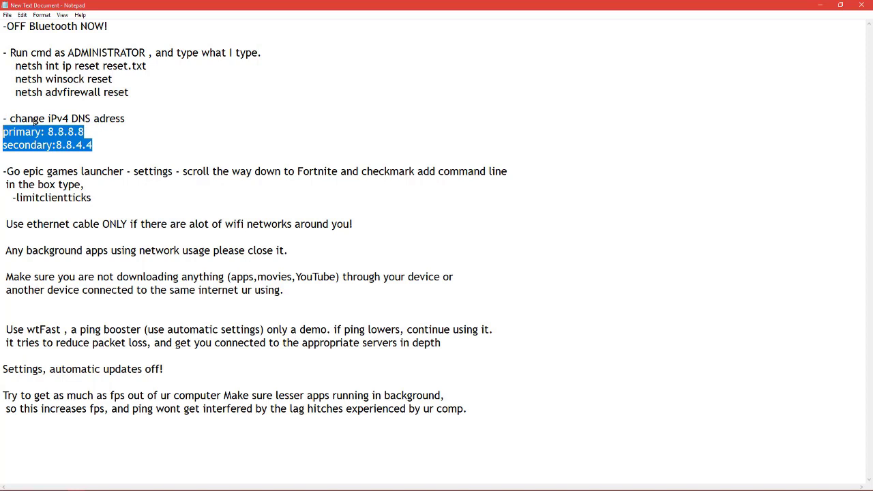
click(116, 119)
drag(2, 131, 105, 146)
click(86, 132)
- Switch to Microsoft Edge and go to the Speedtest website at speedtest.net
click(40, 486)
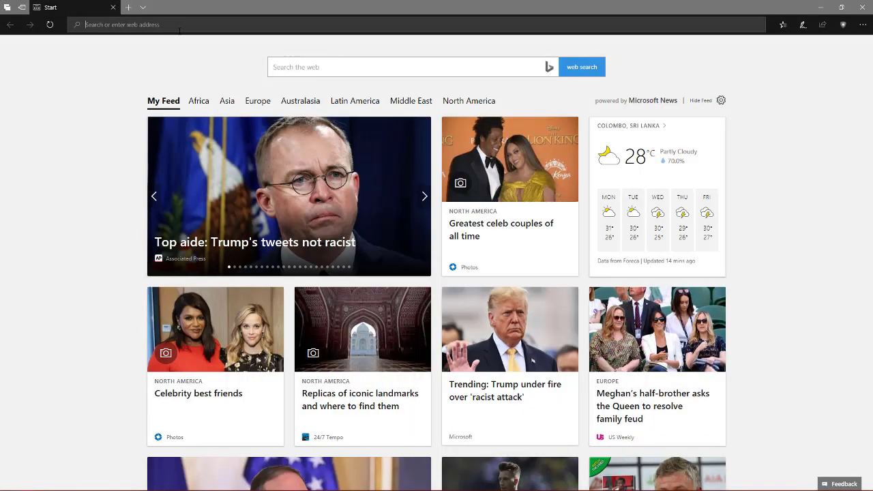
text(spe)
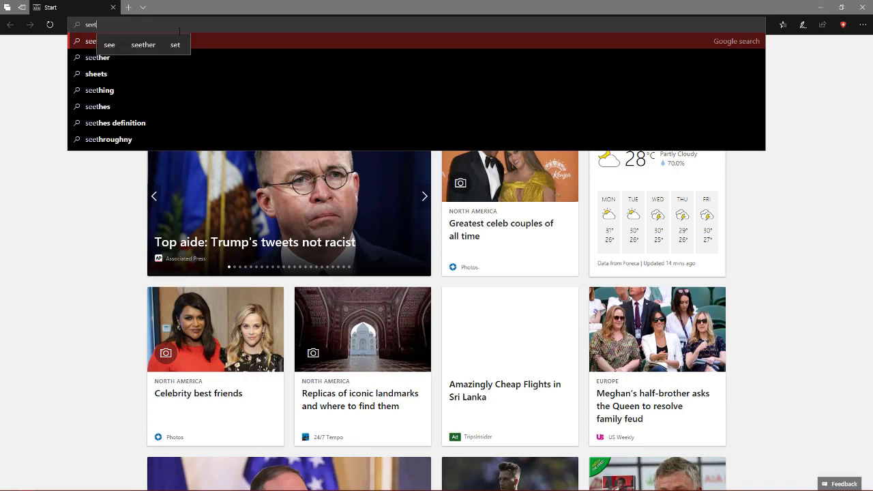
key(BackSpace)
key(BackSpace)
text(pe)
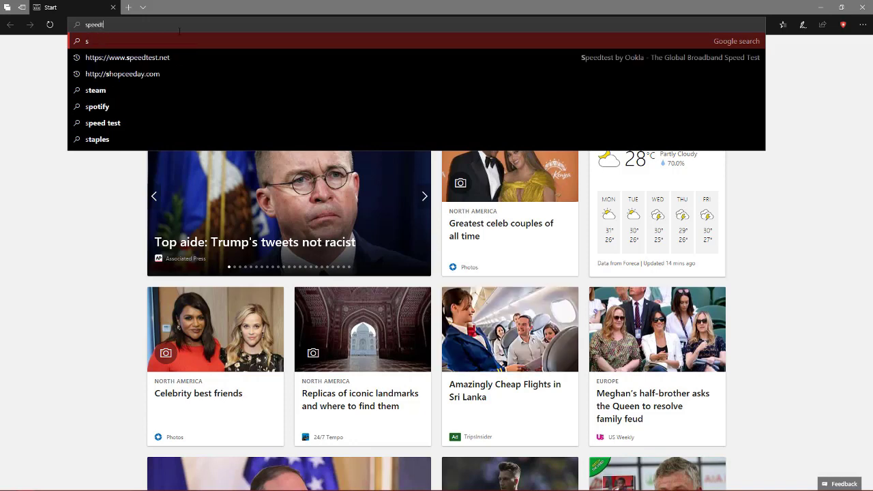
text(est)
key(Return)
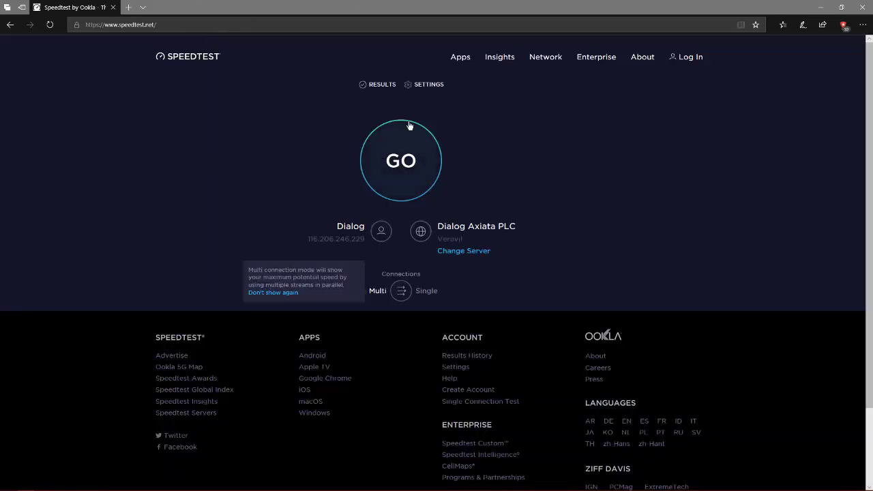
- Run the internet speed test, highlight its ping and download results, and return to the notes
click(400, 172)
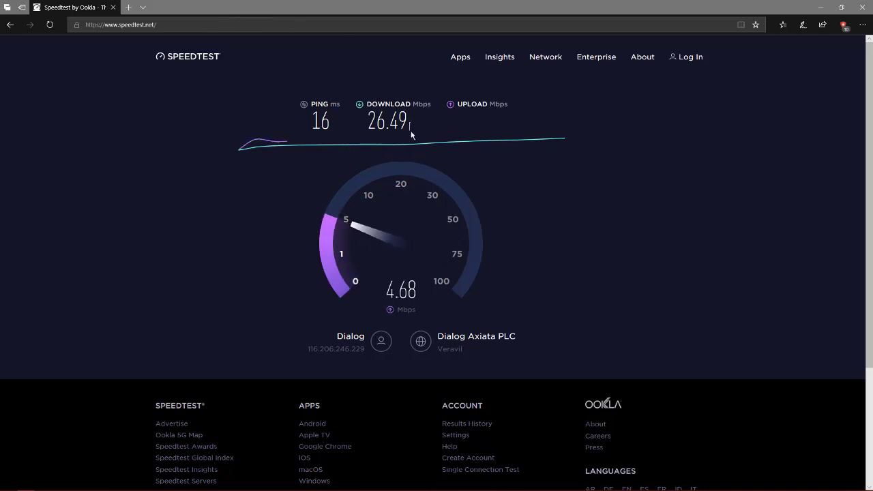
drag(412, 129, 294, 136)
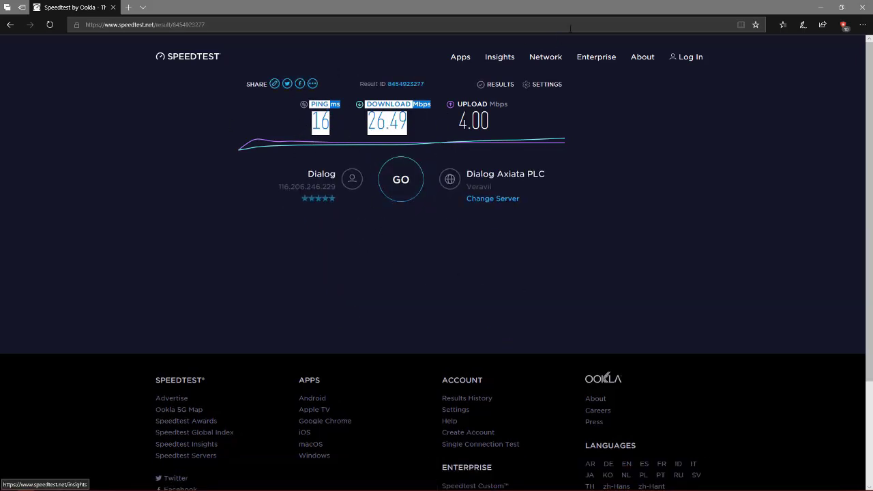
click(810, 9)
click(818, 8)
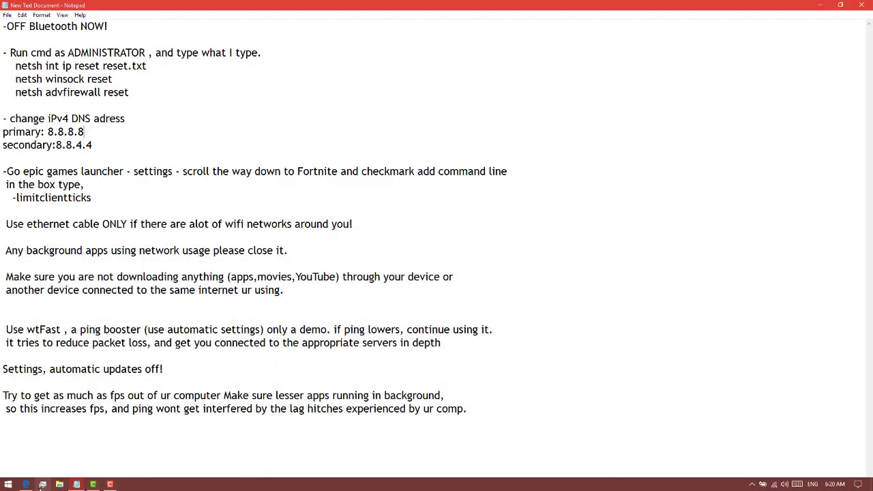
click(8, 484)
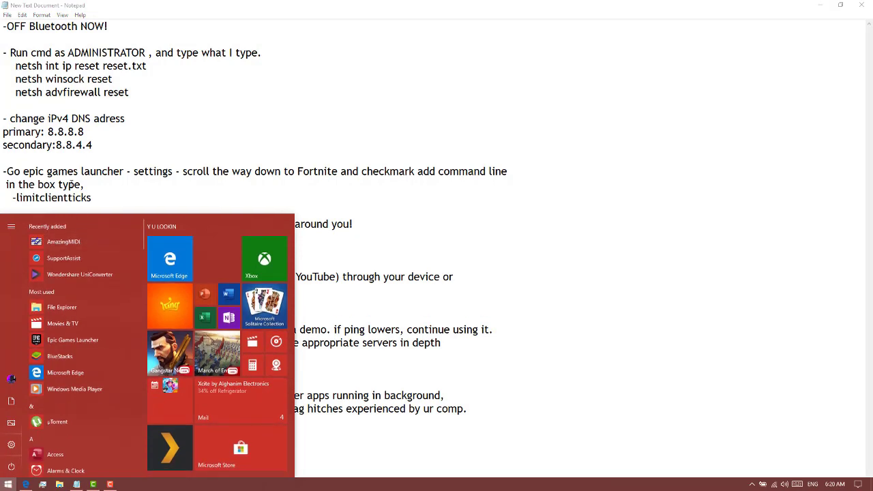
click(7, 484)
drag(117, 119, 59, 118)
click(58, 119)
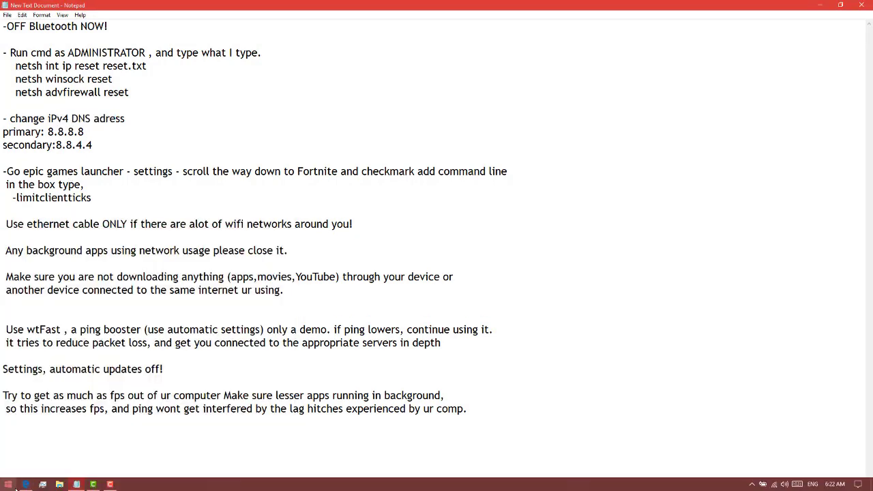
- Open Control Panel and display the Wi-Fi connection's status from the Network and Sharing Center
click(8, 484)
text(control)
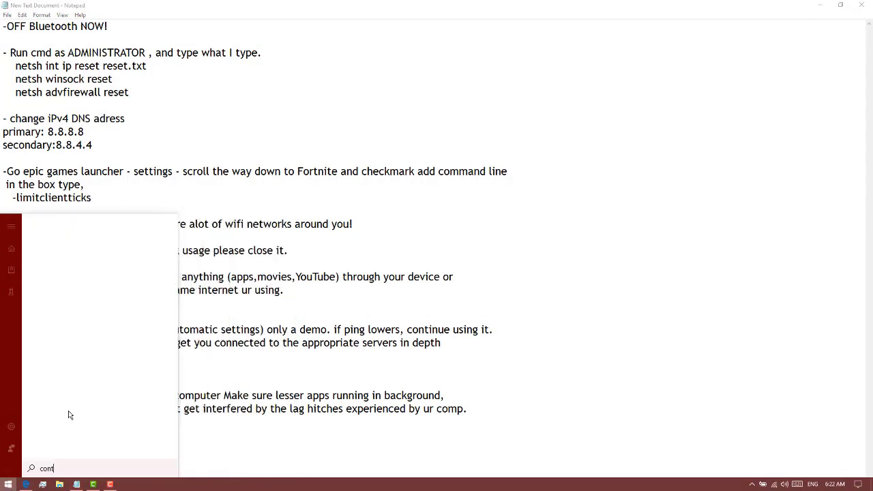
click(33, 271)
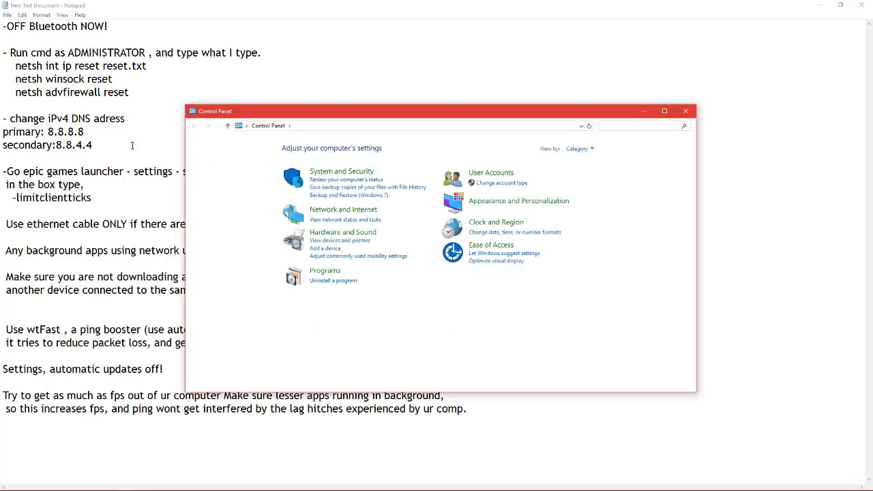
click(347, 214)
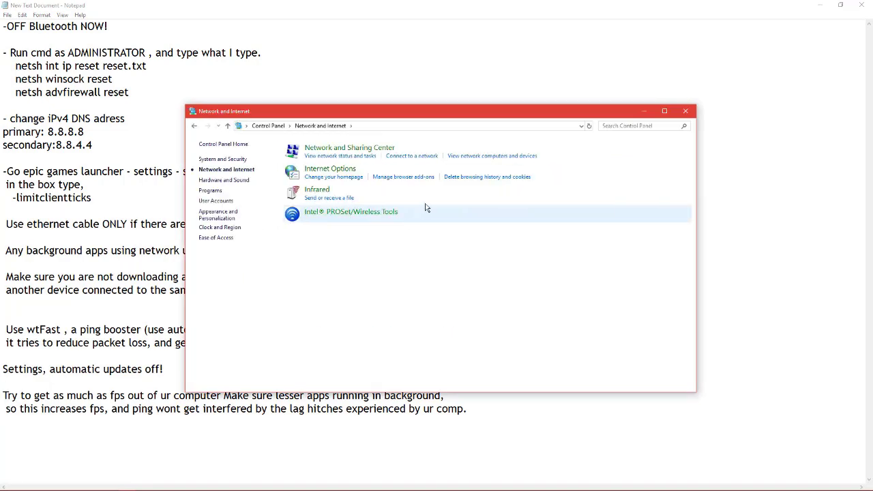
click(343, 159)
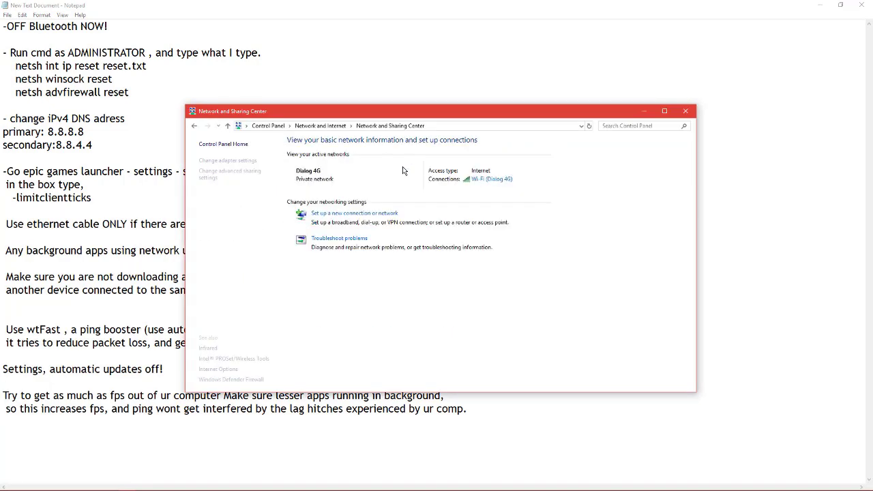
click(500, 180)
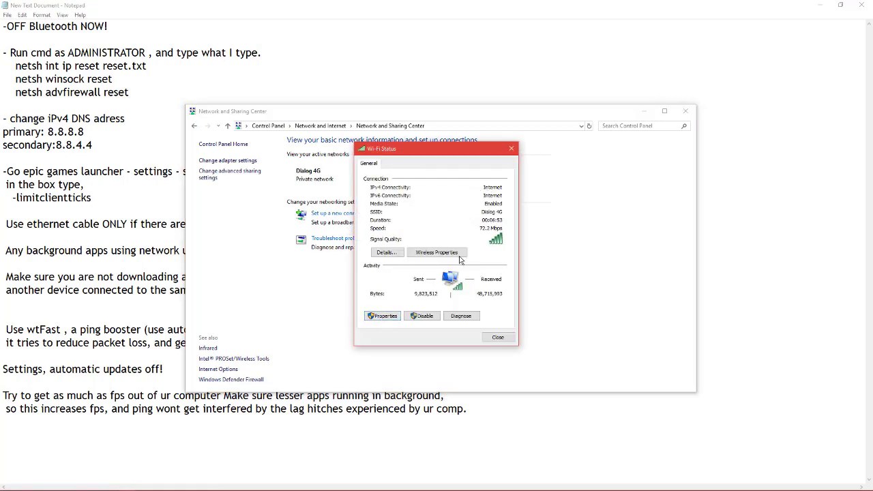
- Open the Internet Protocol Version 4 (TCP/IPv4) properties of the Wi-Fi connection
click(373, 317)
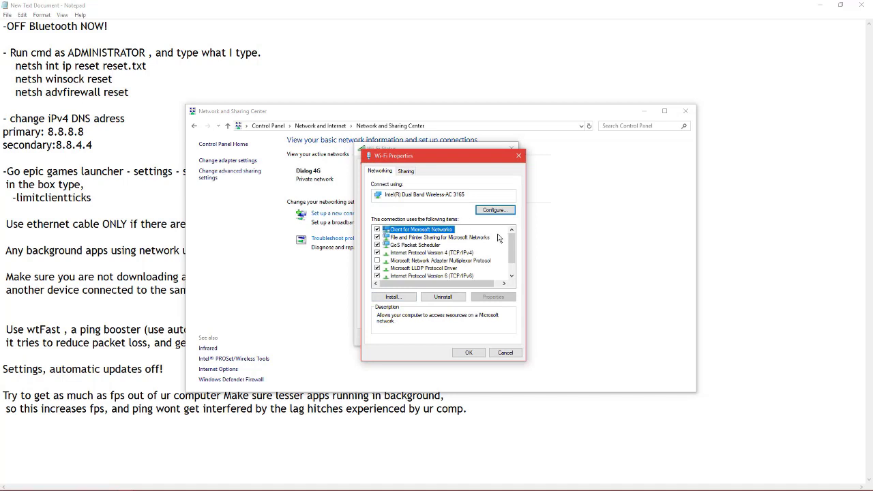
scroll(498, 237, down, 1)
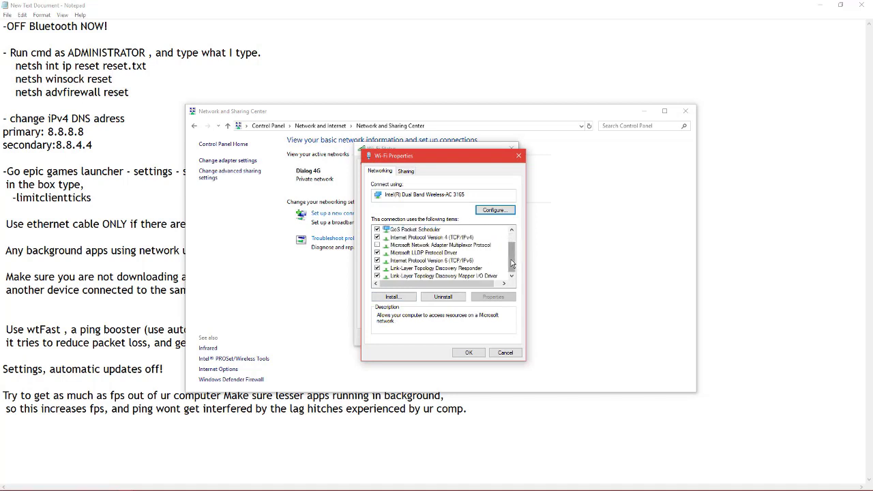
scroll(513, 259, up, 1)
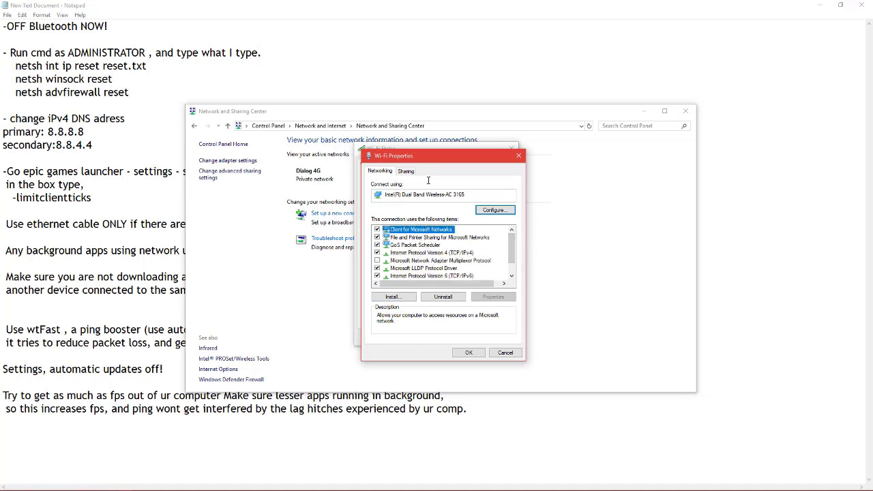
mouse_move(511, 247)
mouse_down()
mouse_move(513, 262)
mouse_move(513, 244)
mouse_up()
click(403, 252)
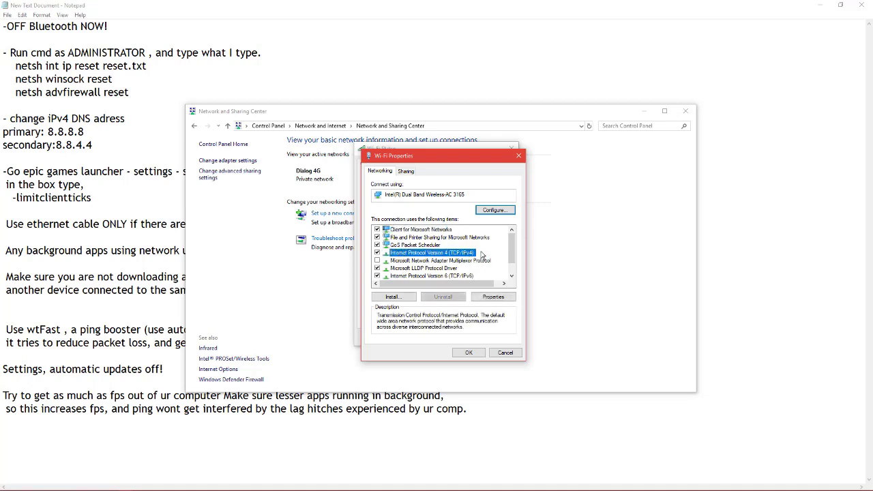
click(493, 296)
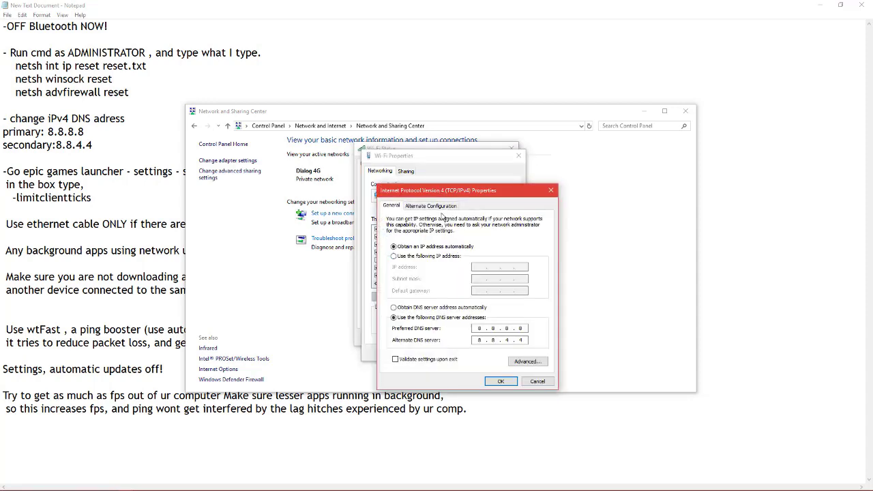
- Set the preferred DNS server to 8.8.8.8 and the alternate to 8.8.4.4, apply them, and close the Wi-Fi dialogs
drag(445, 194, 440, 169)
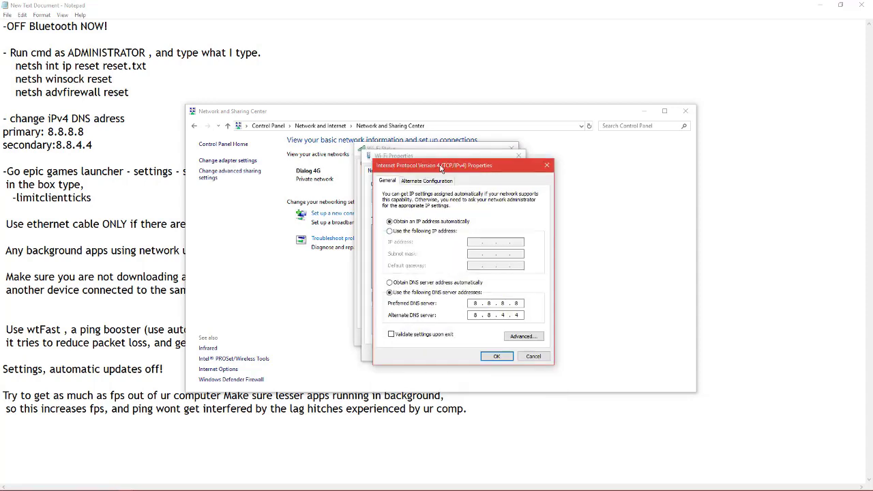
click(390, 283)
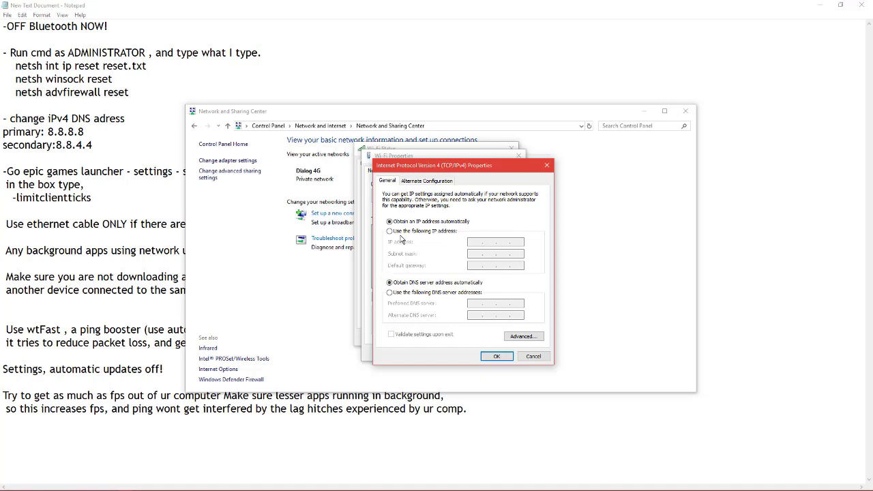
click(390, 292)
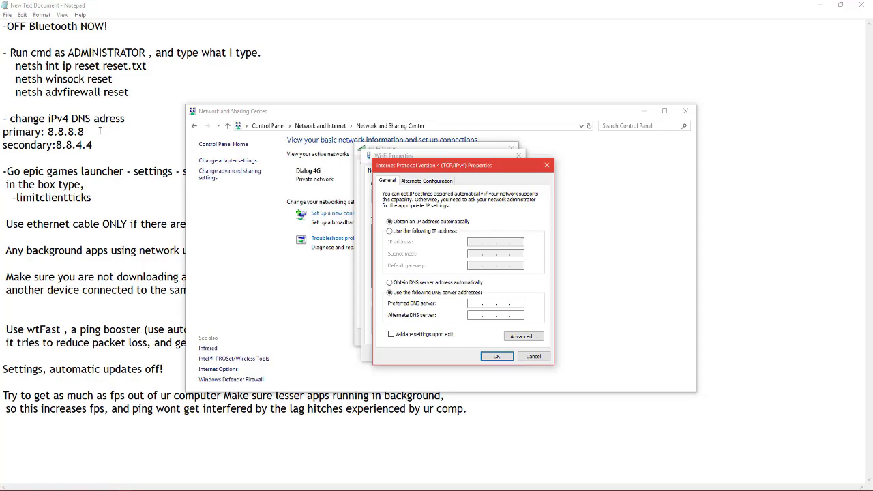
drag(92, 145, 55, 145)
mouse_move(125, 484)
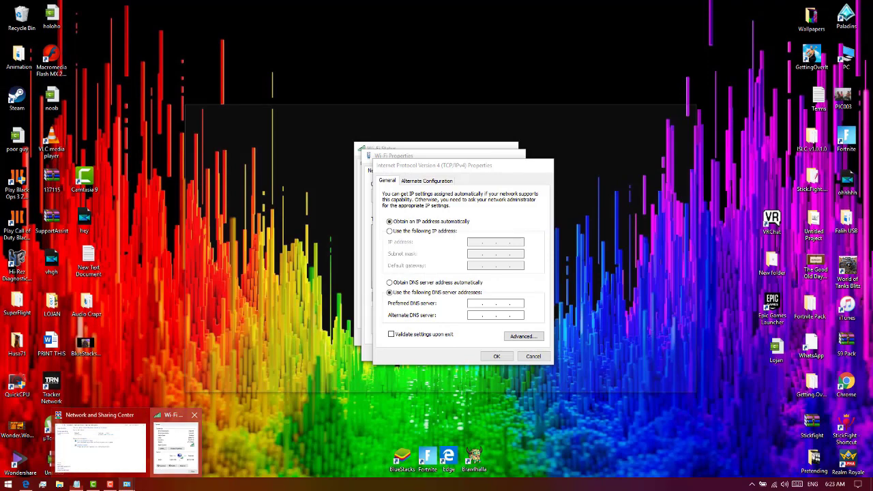
click(174, 443)
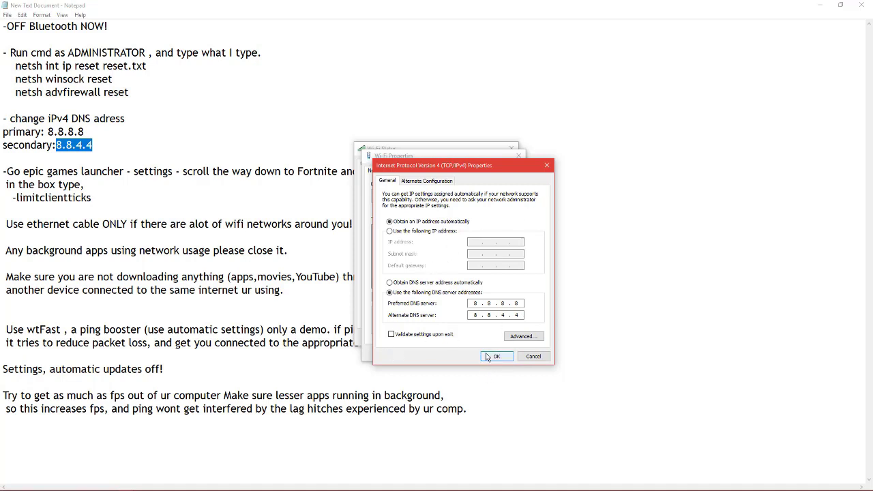
click(489, 357)
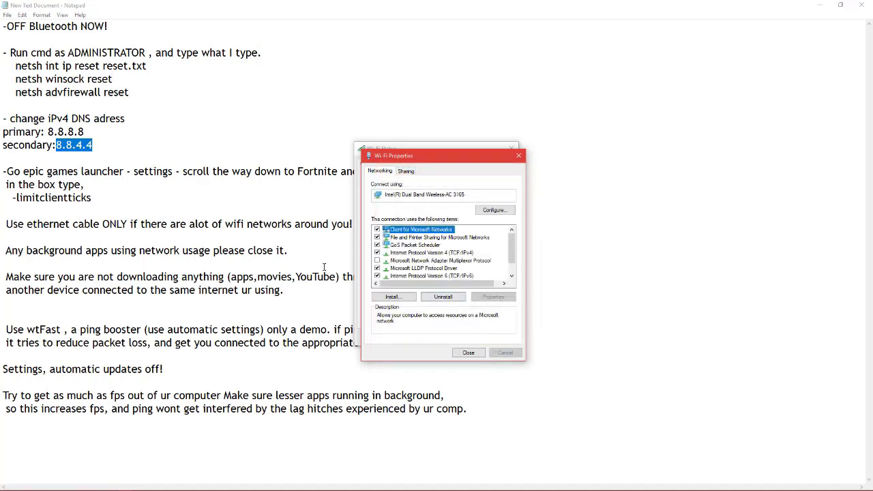
click(518, 158)
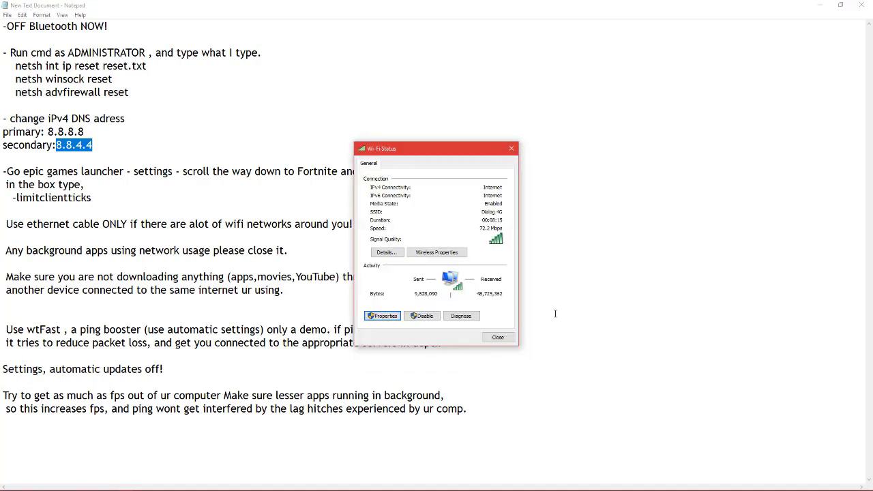
click(493, 337)
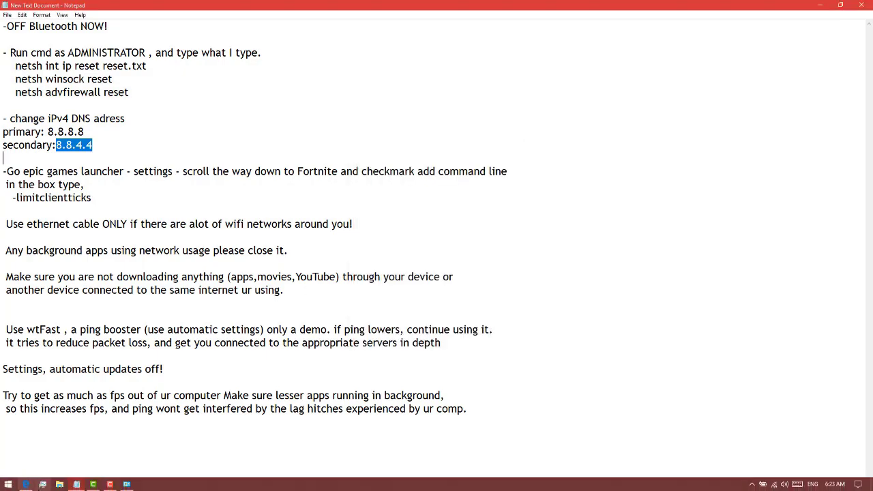
- Close the Speedtest browser page and minimize the notes and Network and Sharing Center windows to clear the desktop
click(25, 488)
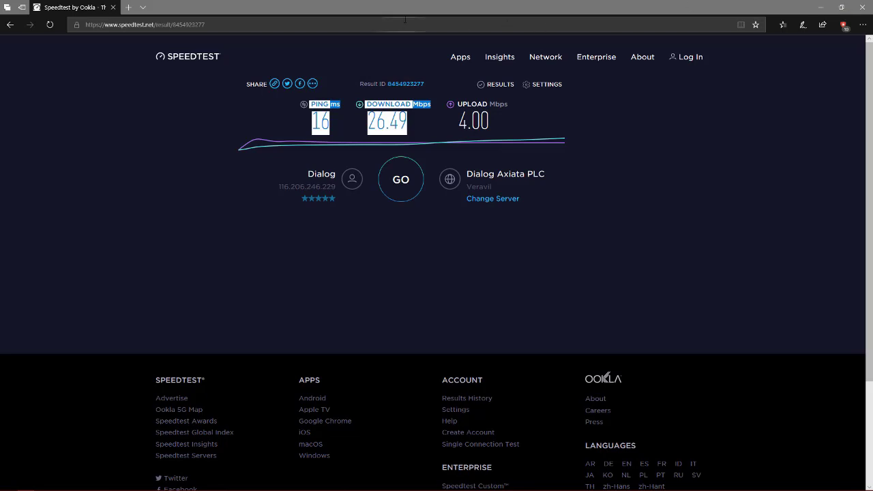
click(113, 9)
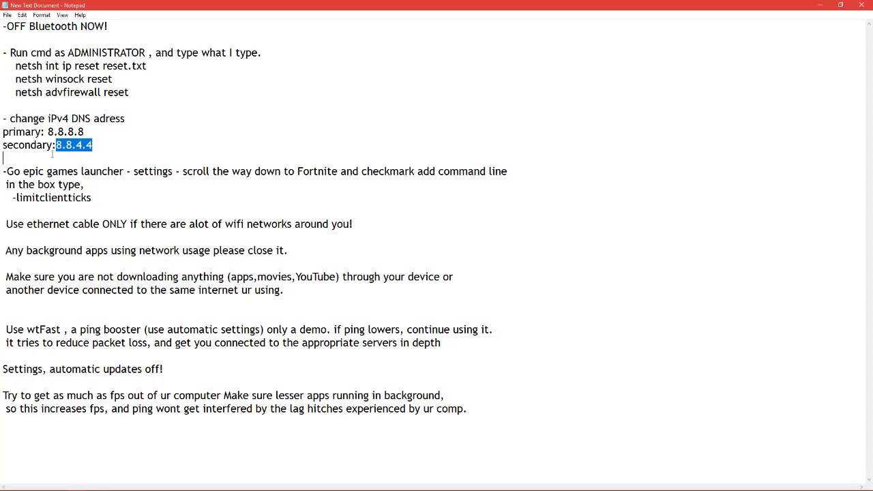
click(109, 140)
click(484, 228)
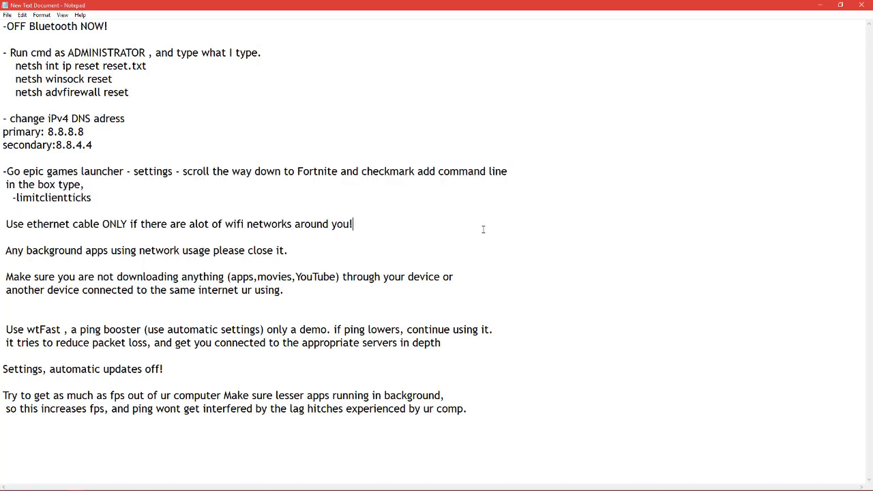
drag(484, 227, 270, 197)
click(172, 185)
click(820, 5)
click(644, 111)
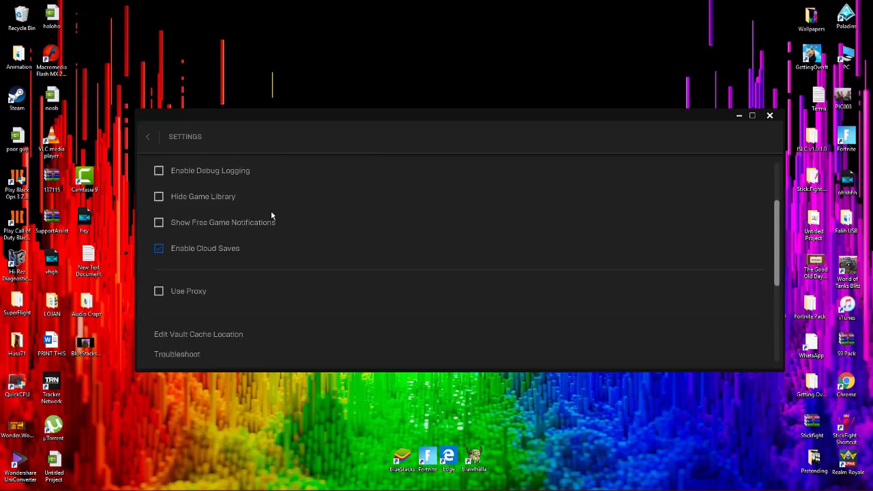
- Expand Fortnite's options in the Epic Games Launcher settings and highlight the "-limitclientticks" argument in the Notepad notes
scroll(270, 216, down, 2)
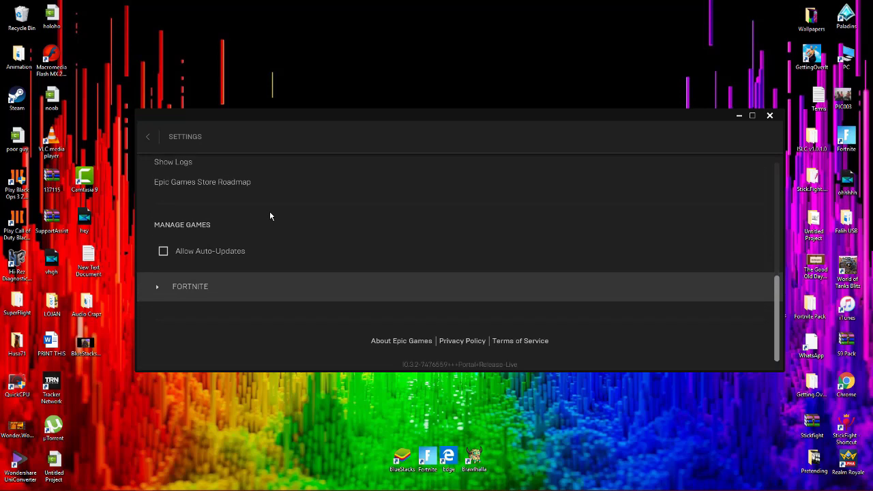
click(157, 291)
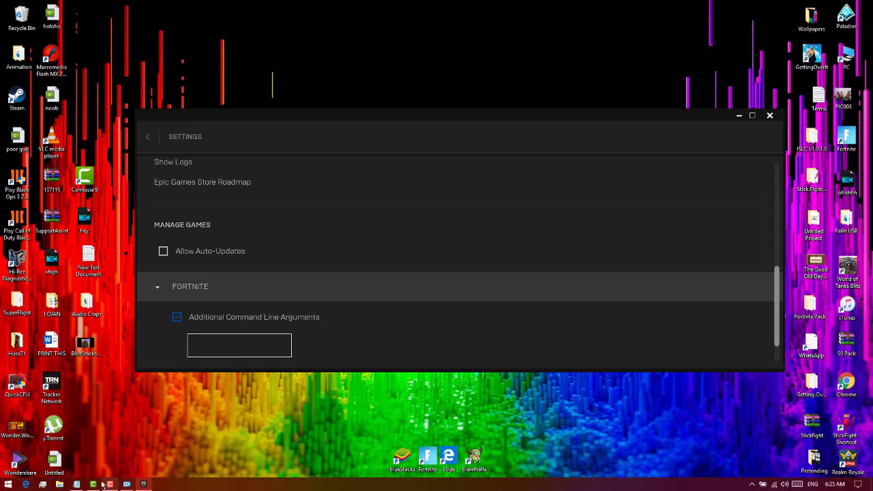
click(77, 484)
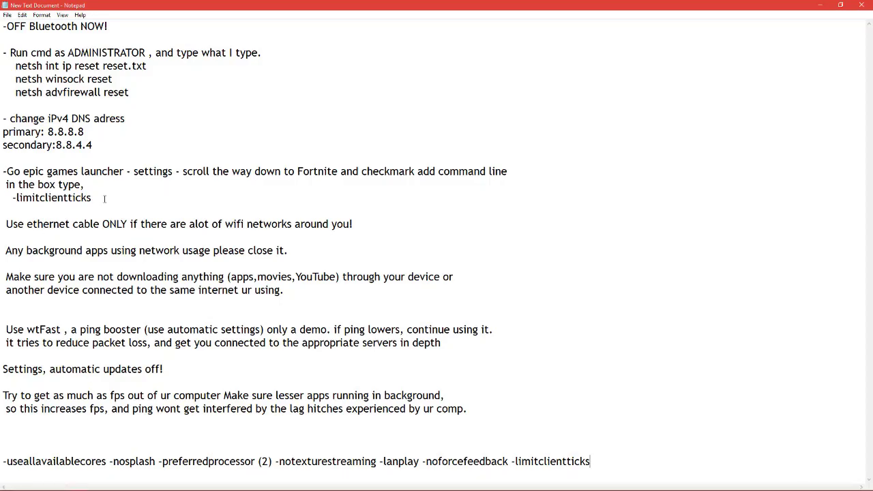
drag(129, 198, 23, 198)
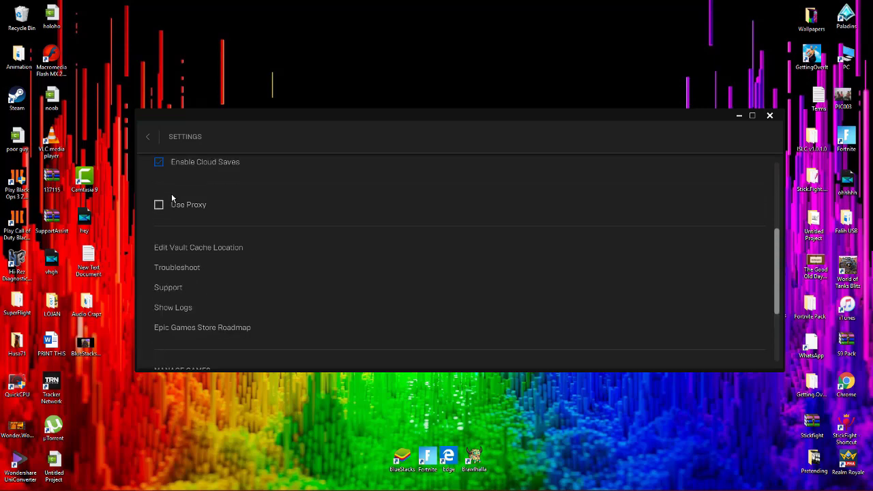
- Leave the launcher settings, close the Epic Games Launcher, and bring the Notepad notes back up
click(149, 137)
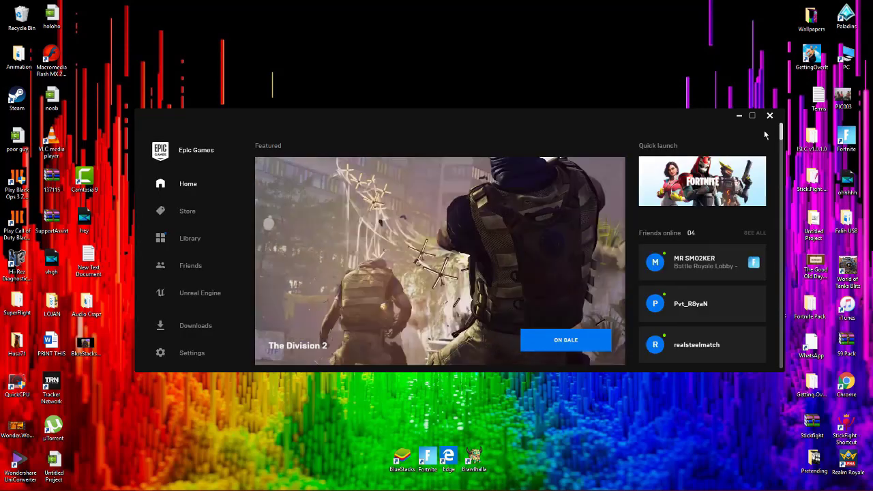
click(769, 116)
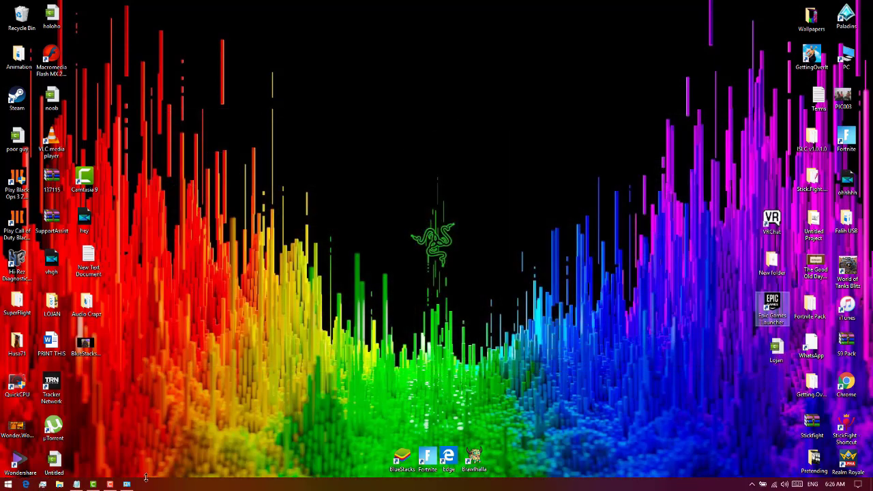
click(75, 484)
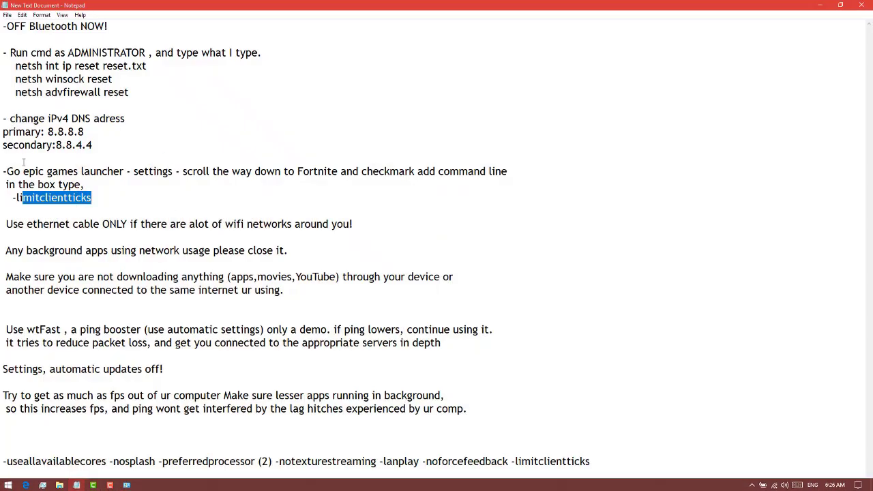
- Highlight the ethernet cable advice in the notes and look through the list of nearby Wi-Fi networks
drag(7, 225, 350, 233)
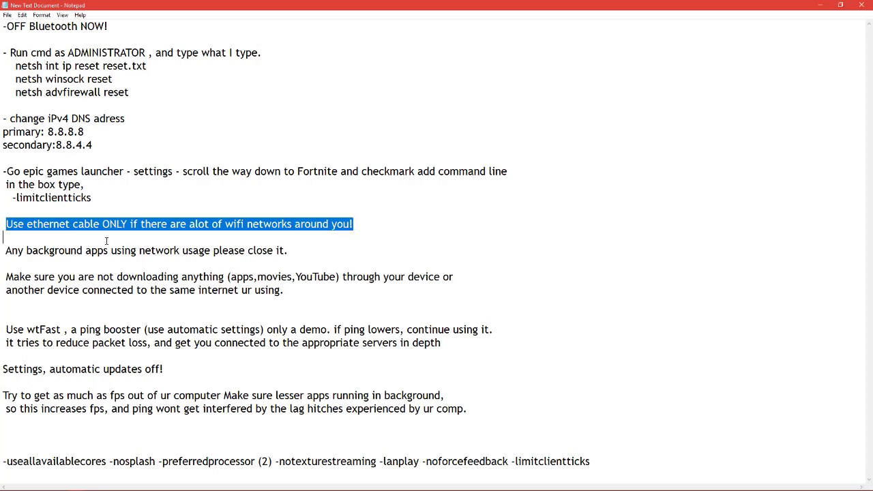
click(139, 225)
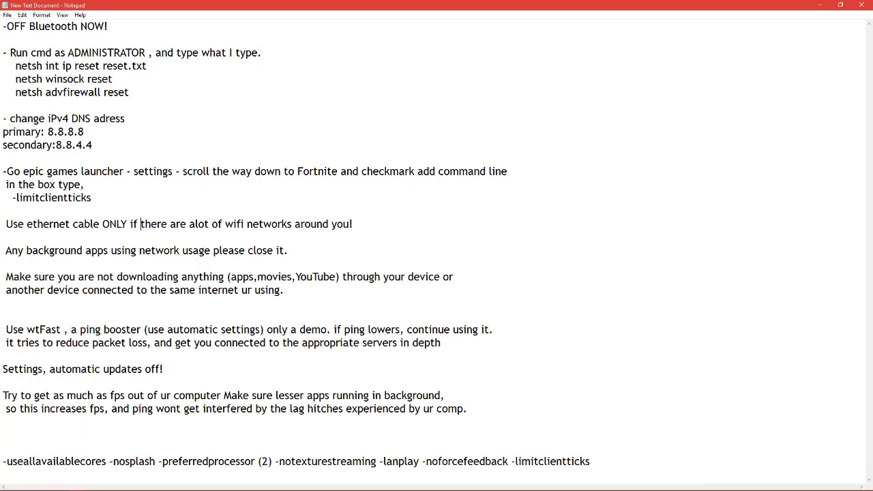
click(773, 485)
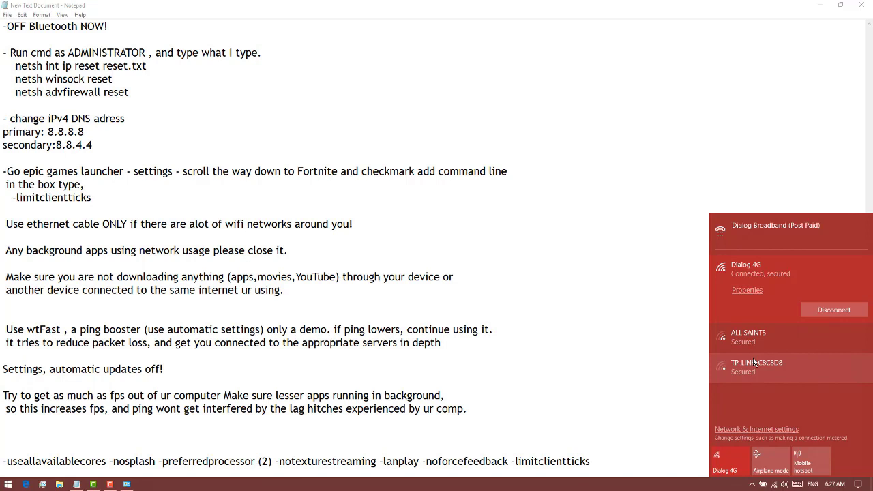
click(36, 244)
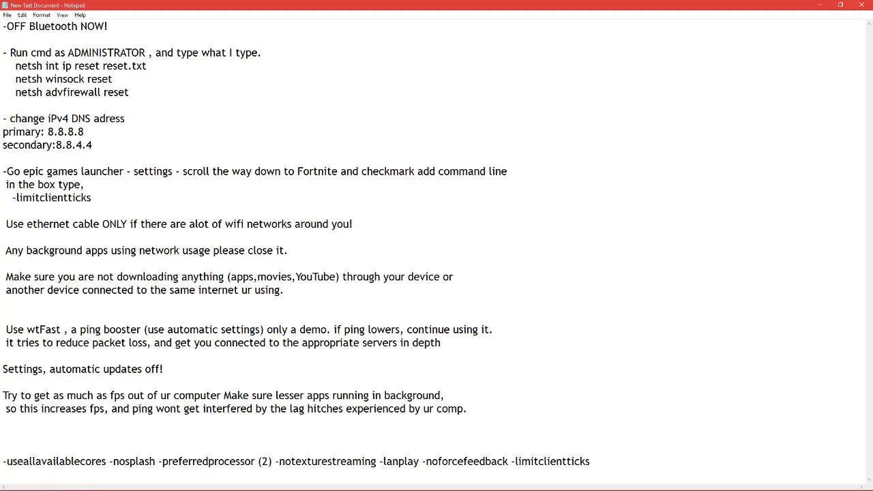
- Highlight the advice against downloading anything and the two-line wtFast ping booster paragraph in the notes
key(Down)
drag(6, 276, 341, 283)
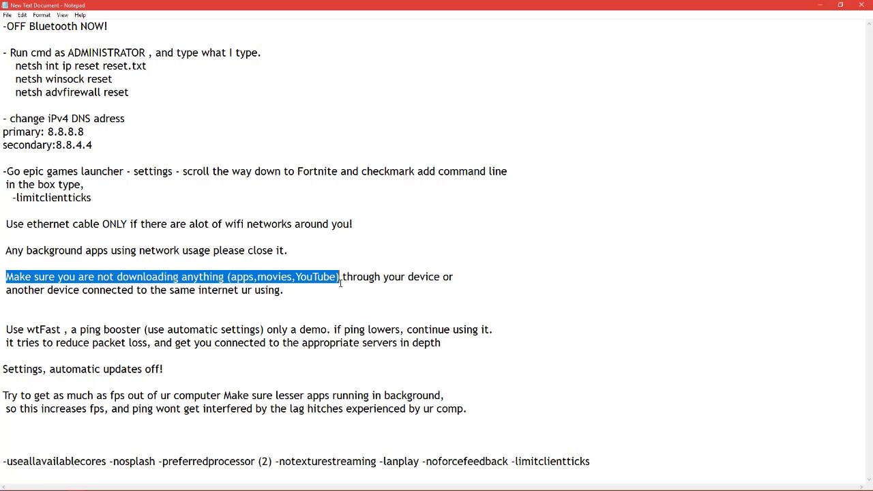
drag(3, 330, 138, 331)
click(316, 314)
drag(508, 322, 488, 338)
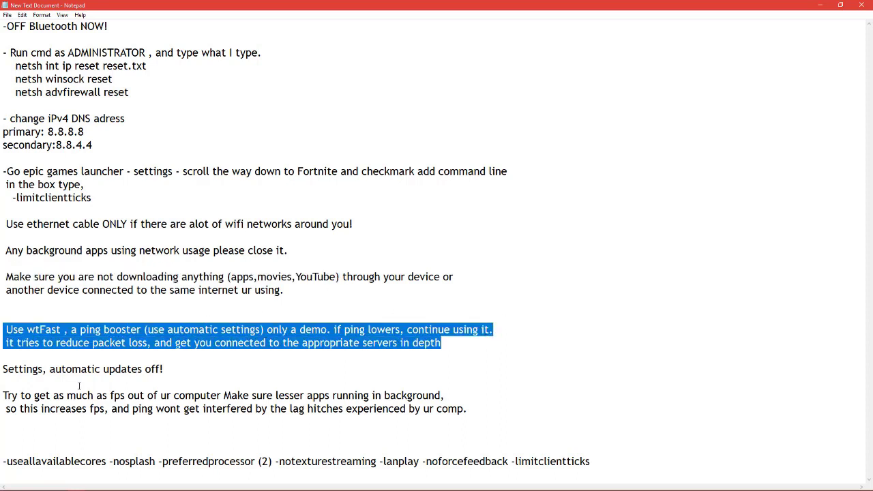
- Go over the wtFast paragraph, highlighting "(use automatic settings)" and the whole two-line passage
mouse_move(32, 485)
click(71, 330)
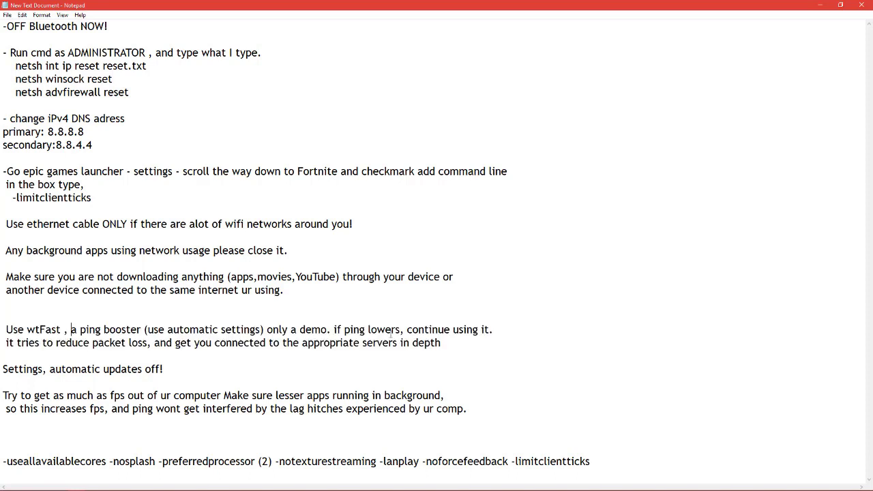
drag(441, 343, 74, 331)
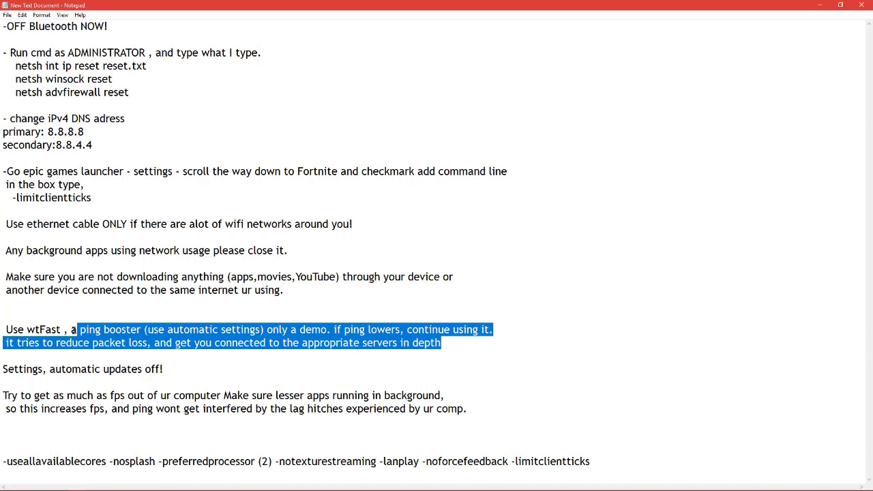
drag(141, 329, 266, 330)
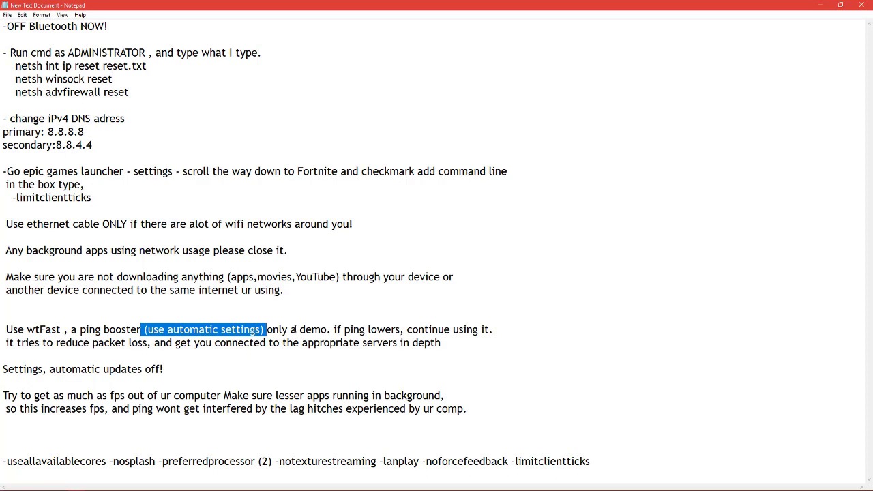
drag(281, 329, 220, 330)
double_click(332, 330)
click(268, 333)
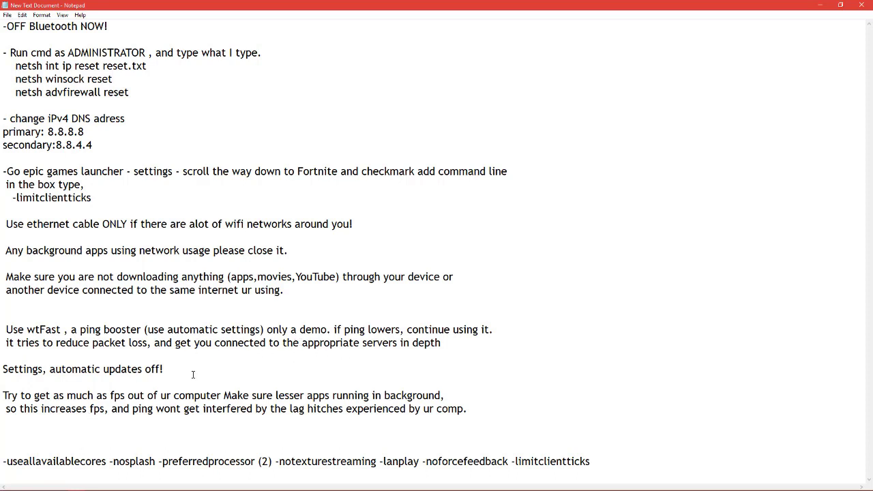
drag(6, 326, 497, 352)
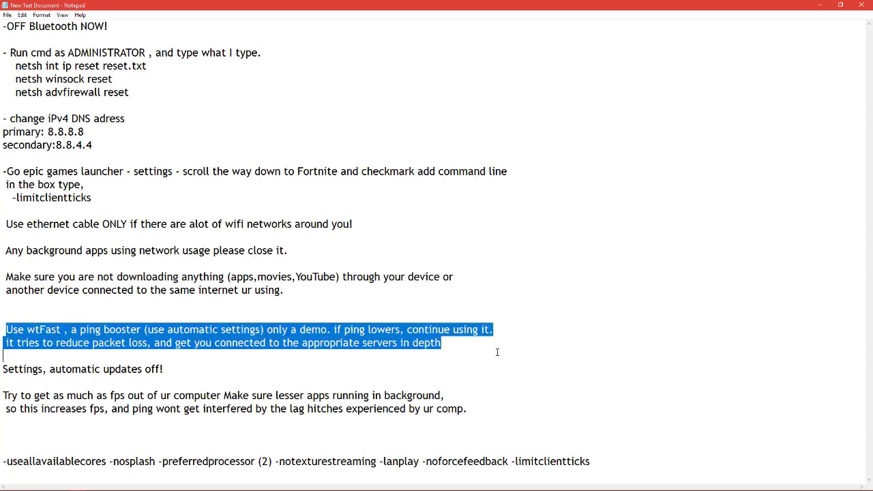
- Review the Windows Update advanced options for the notes' "automatic updates off" item, and close Settings
click(218, 379)
drag(164, 373, 2, 374)
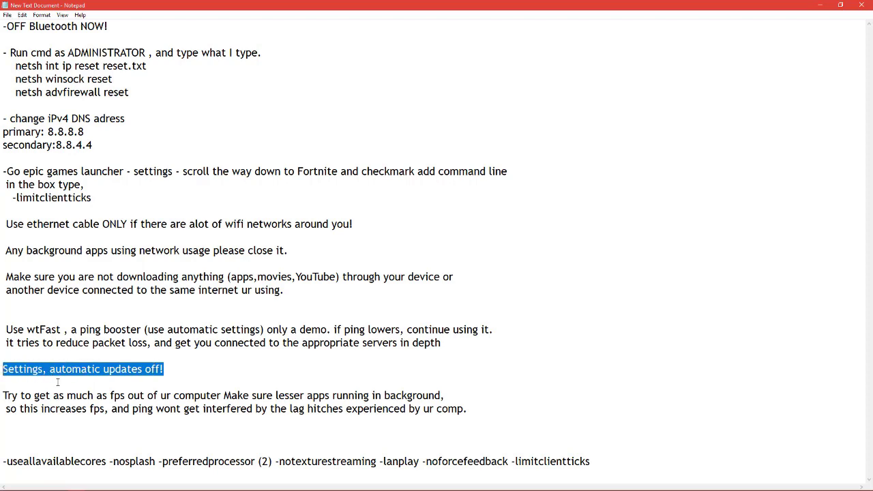
click(8, 484)
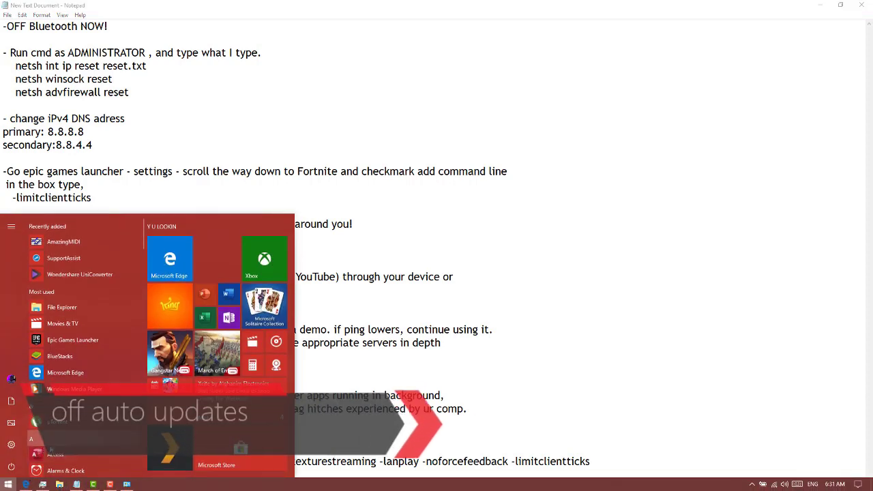
click(14, 444)
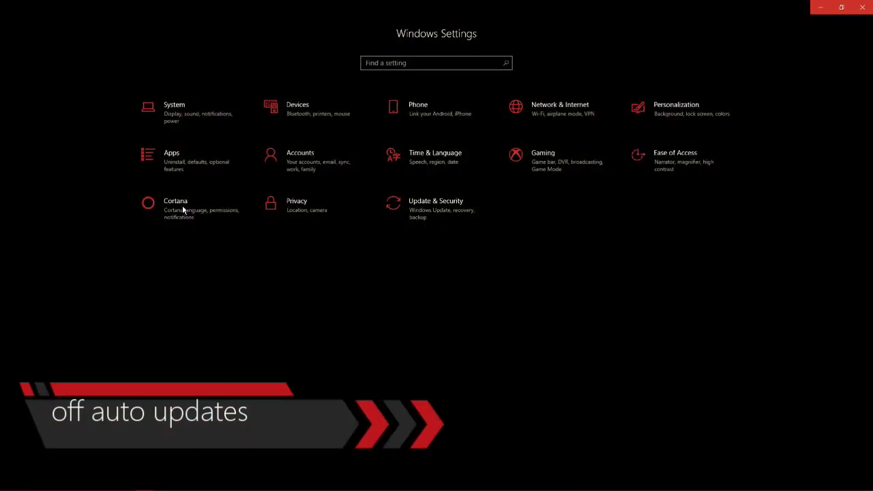
click(443, 209)
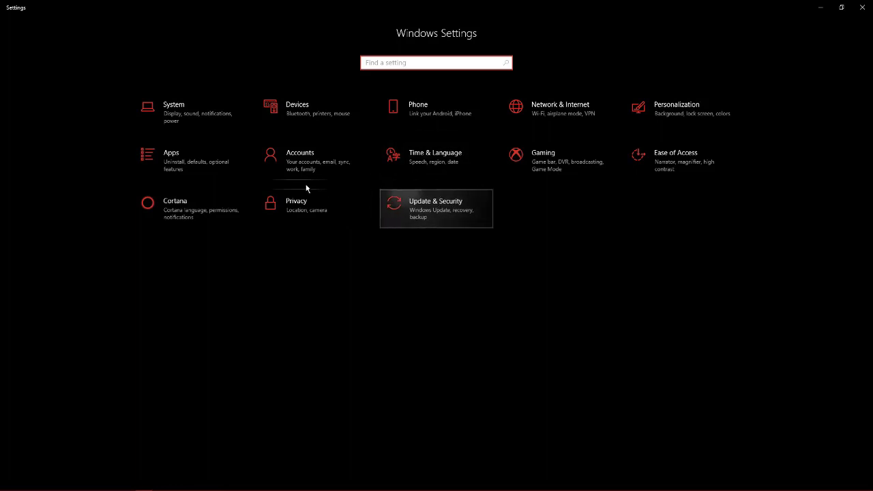
click(430, 222)
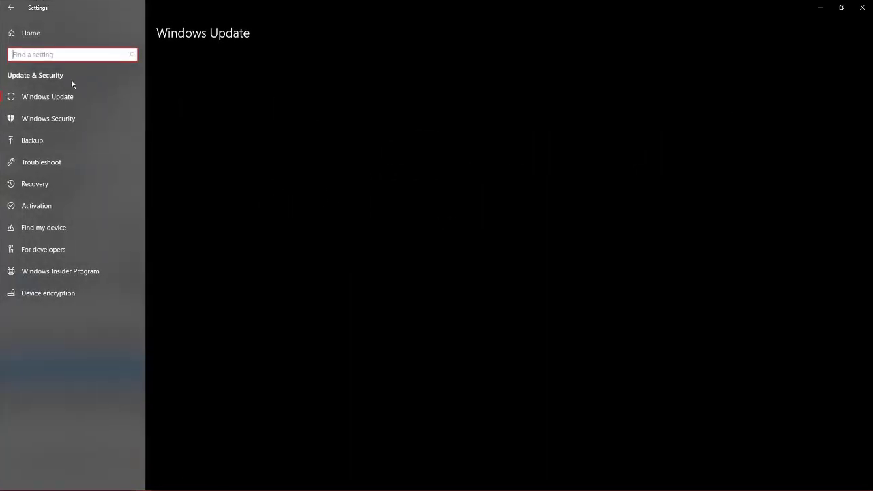
click(195, 220)
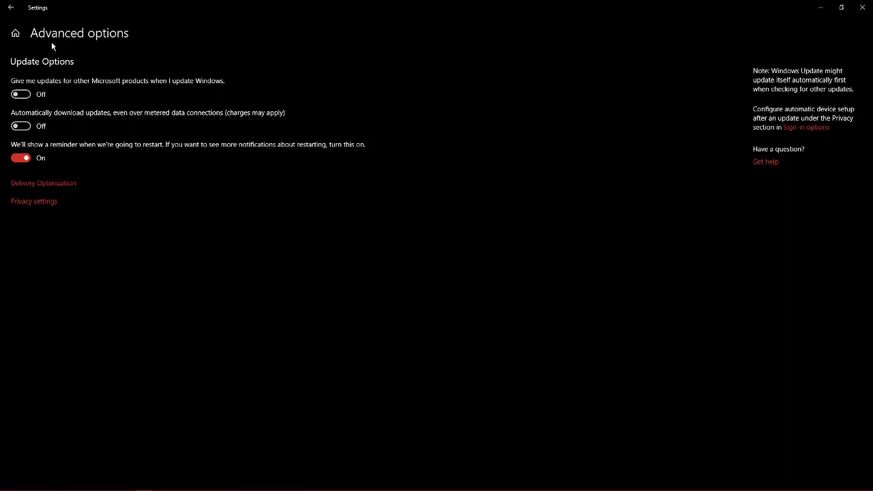
click(11, 8)
click(11, 7)
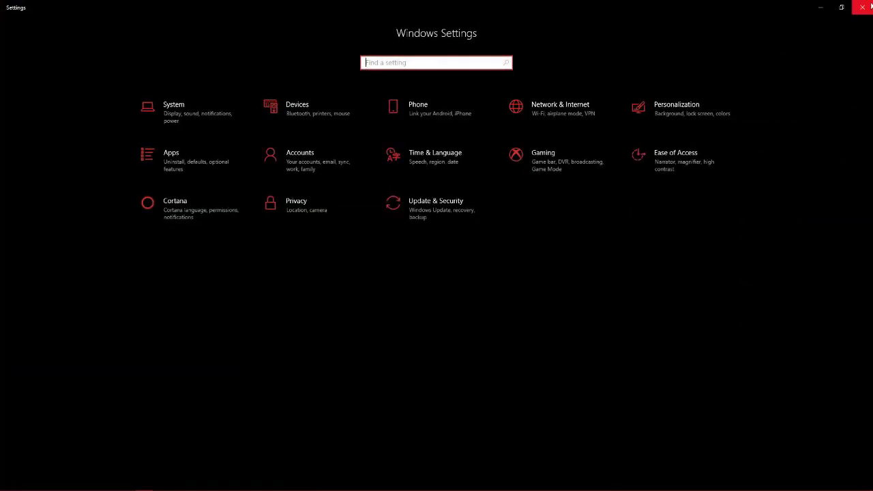
click(869, 6)
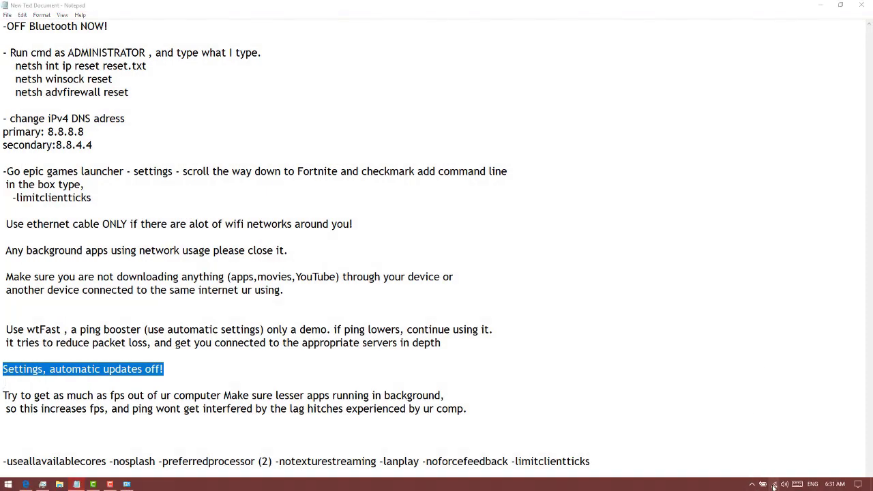
- Open the connected Dialog 4G network's properties and review its random hardware address and metered connection settings
click(774, 484)
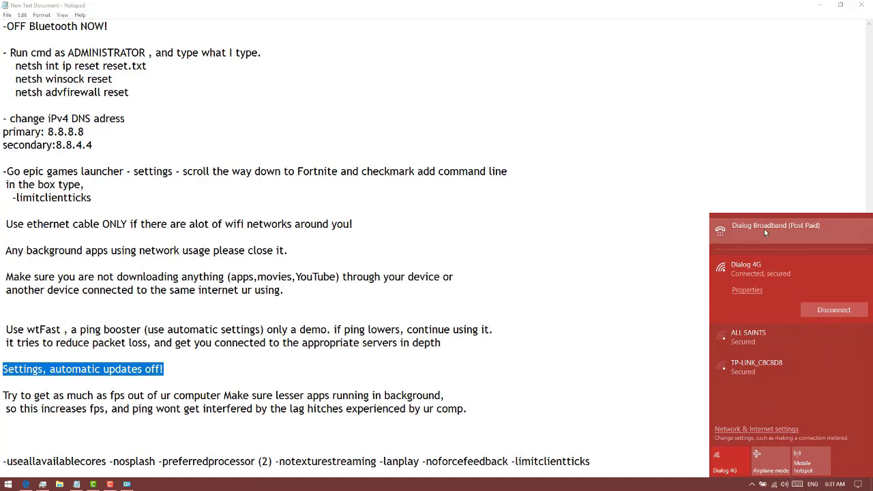
click(745, 292)
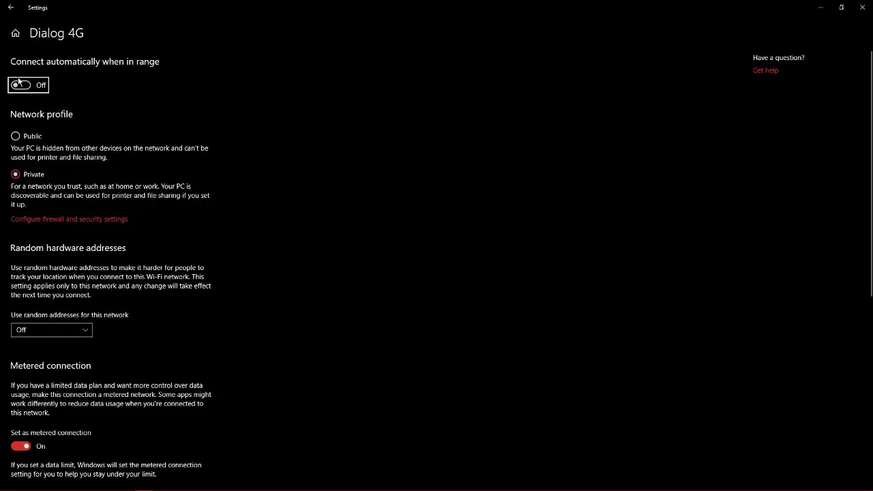
click(61, 330)
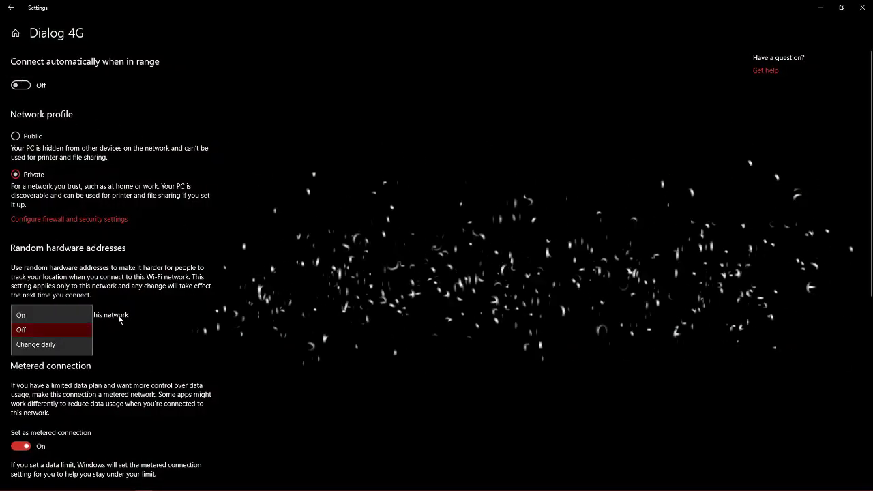
click(61, 331)
scroll(131, 202, down, 4)
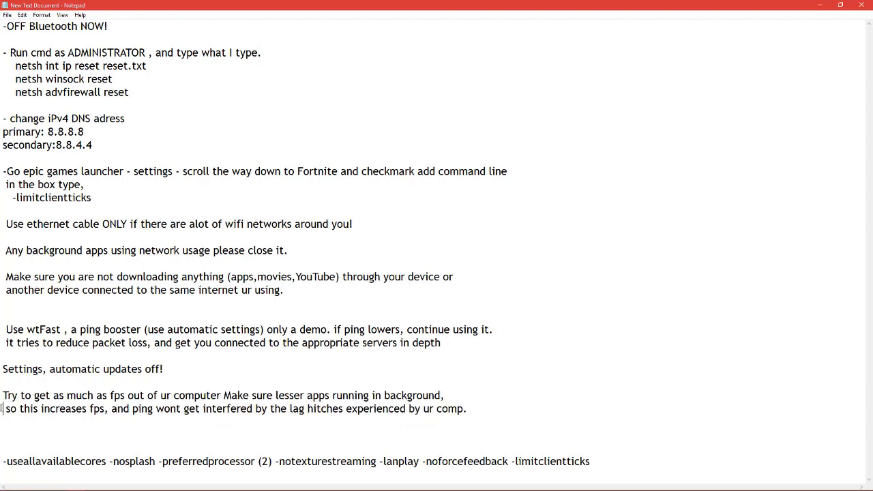
- Highlight the fps advice and the extra launch arguments line in the notes, and minimize Notepad
drag(2, 395, 472, 407)
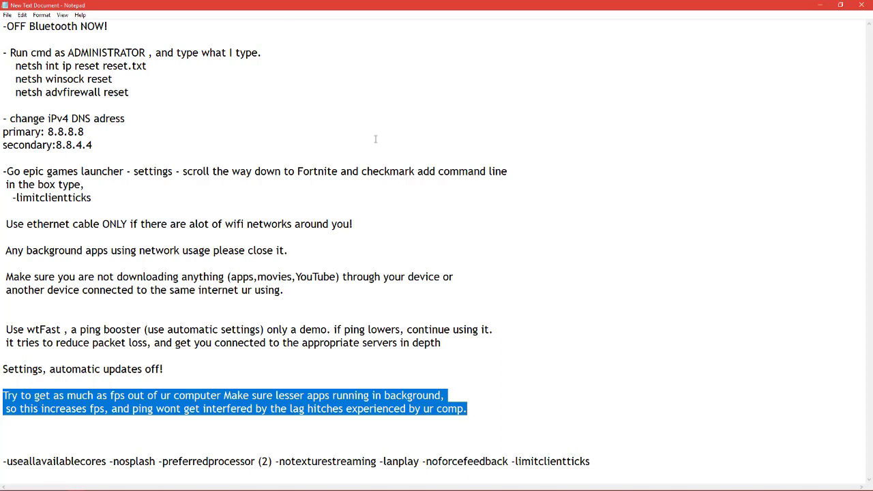
drag(591, 461, 2, 448)
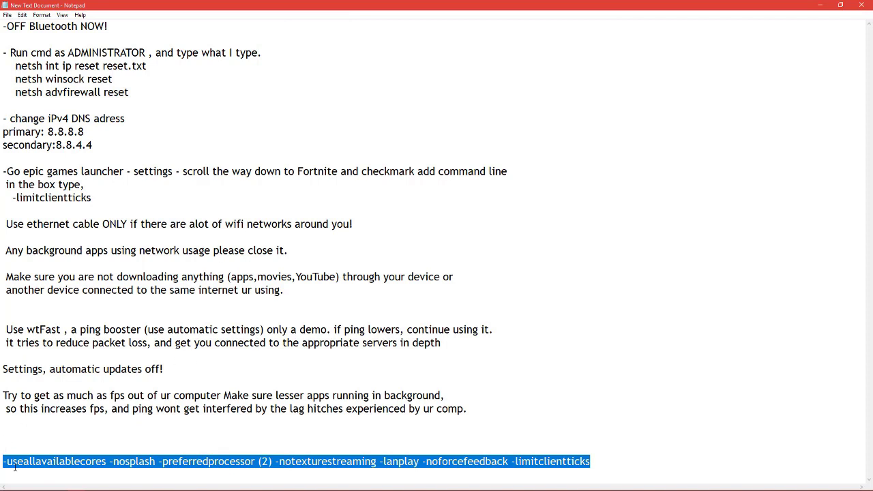
click(360, 403)
drag(468, 408, 7, 26)
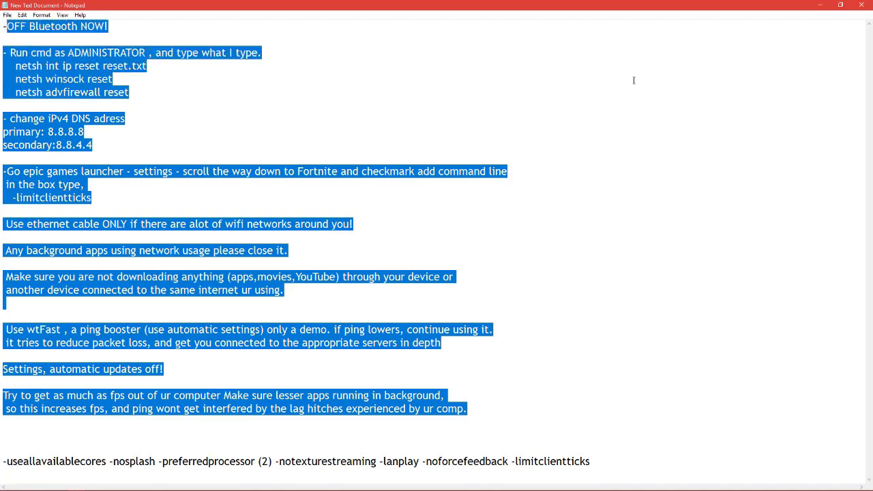
click(833, 6)
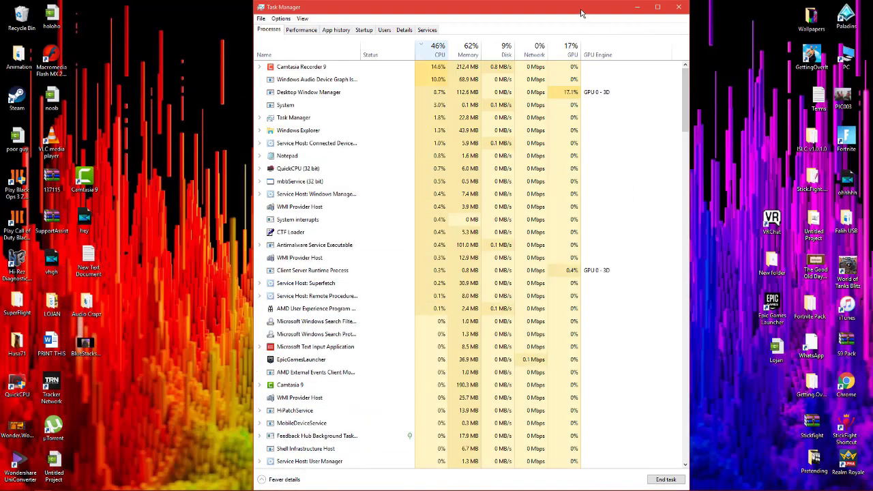